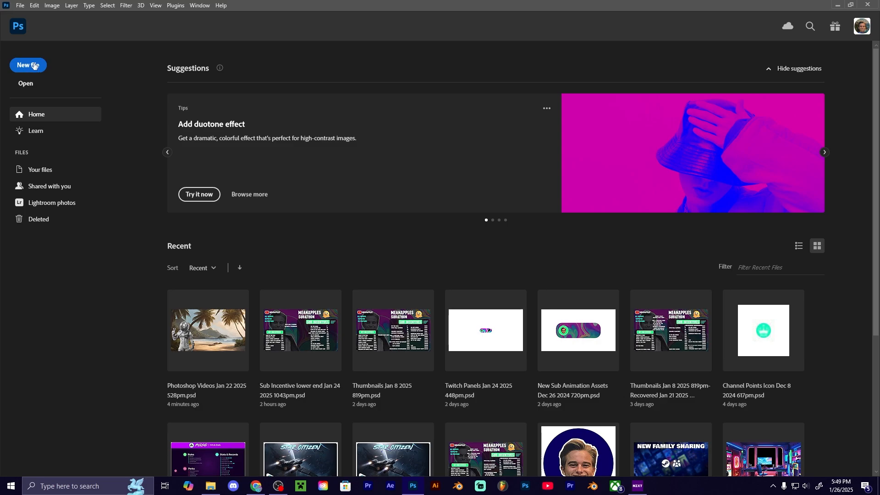
- Create a new 1920 x 1080 px document at 72 ppi named "Video Project Jan 26 2025 550pm"
left_click(30, 68)
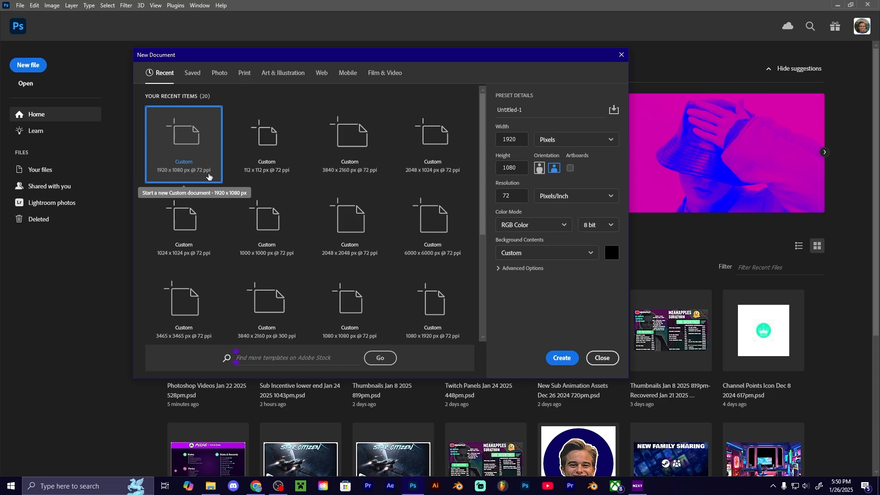
left_click_drag(526, 113, 492, 113)
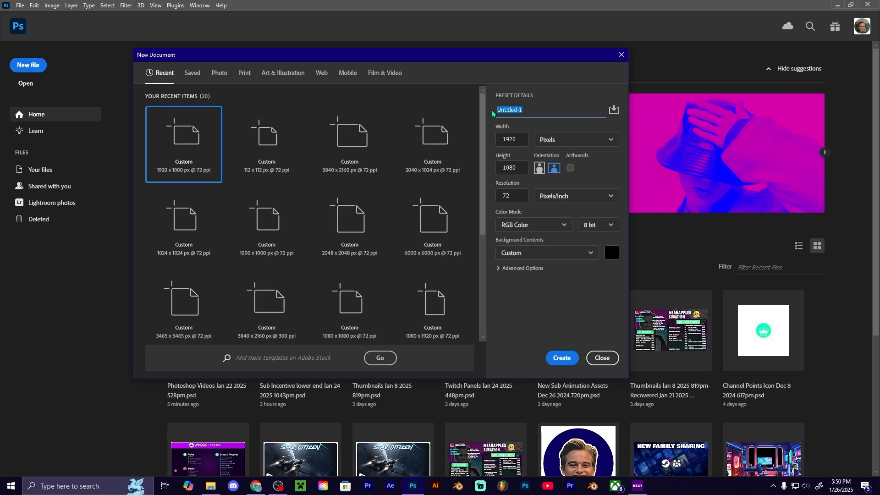
type("Vd")
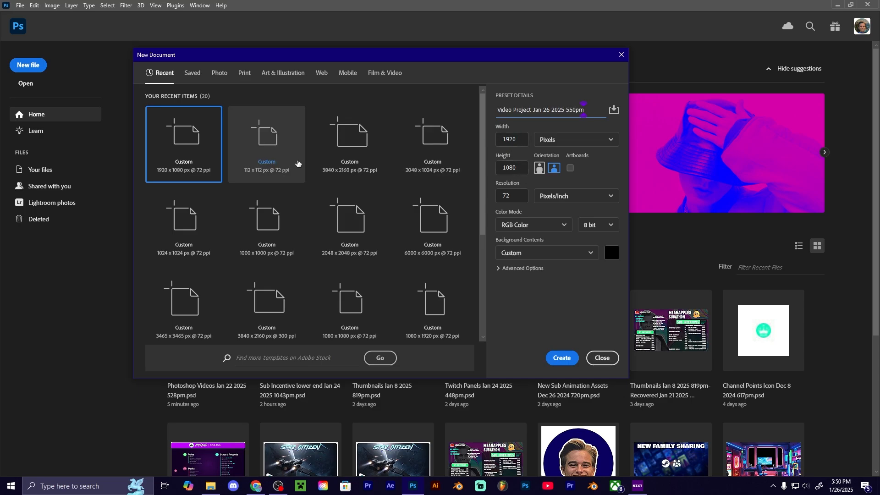
left_click(562, 360)
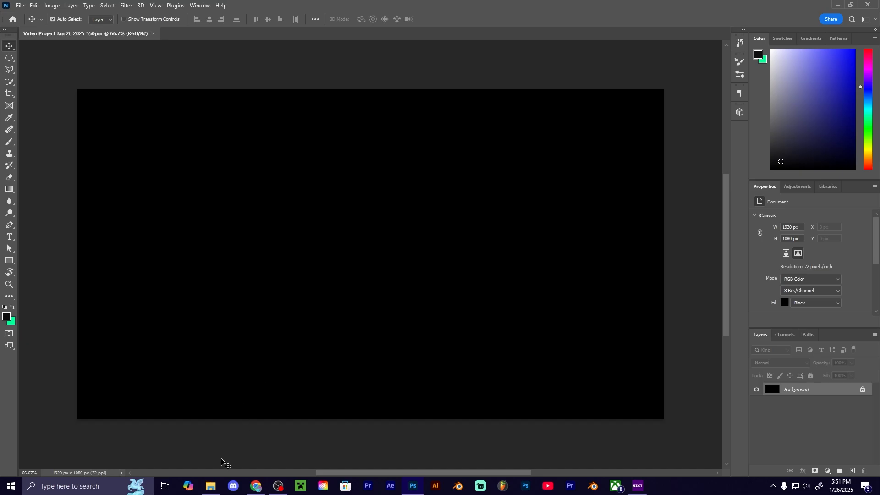
left_click(211, 486)
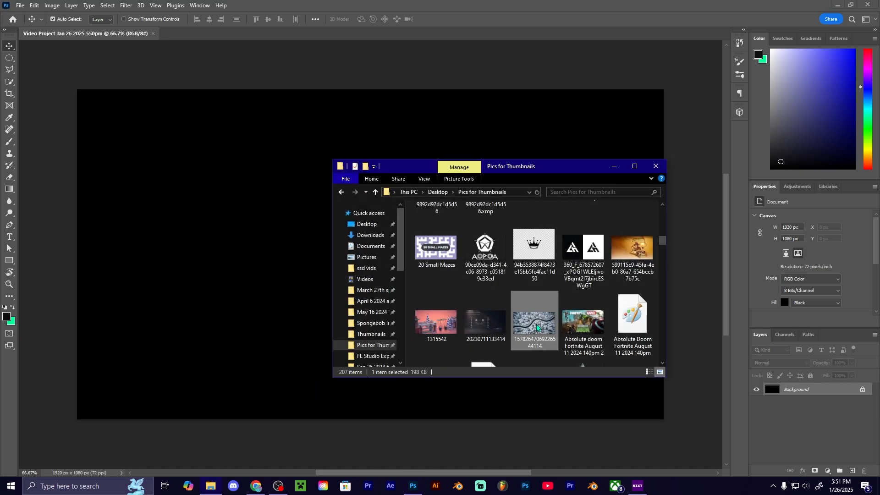
left_click_drag(538, 326, 270, 308)
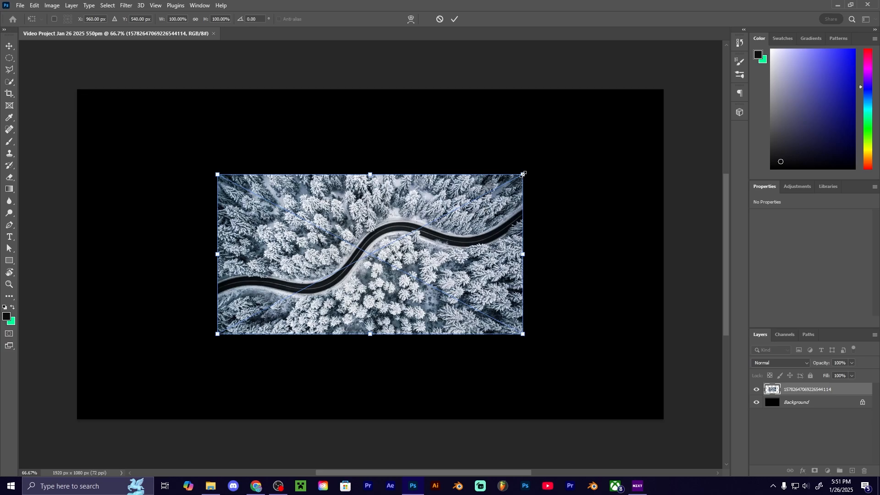
left_click_drag(522, 174, 503, 180)
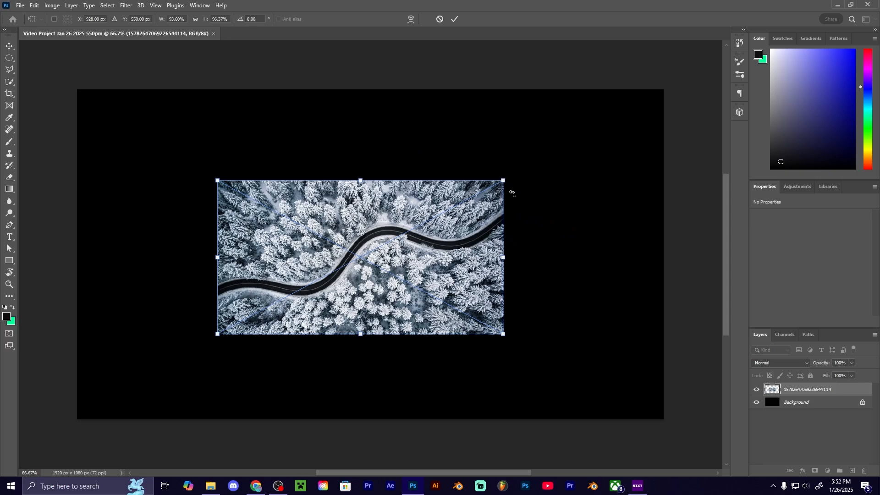
key("ctrl+z")
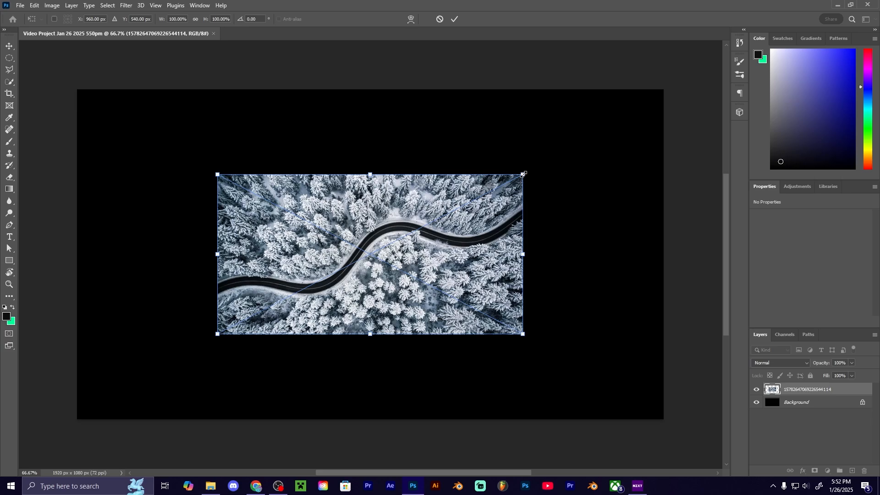
left_click_drag(525, 173, 530, 144)
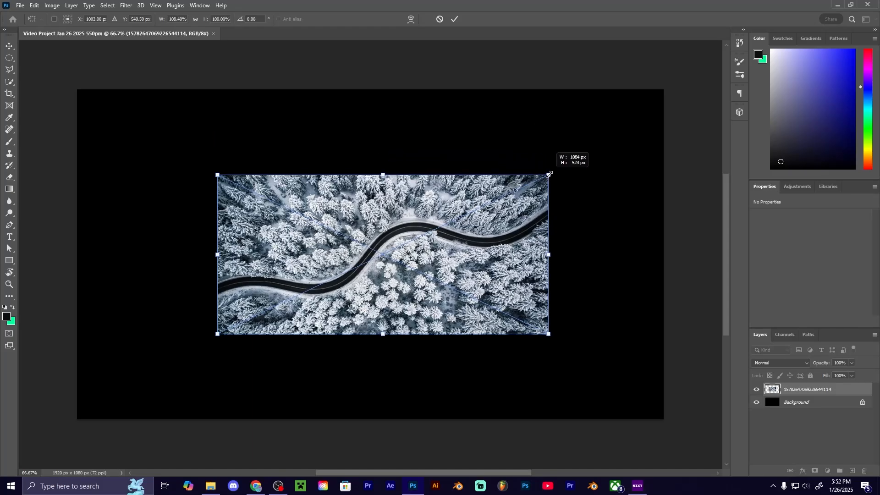
left_click_drag(535, 191, 559, 158)
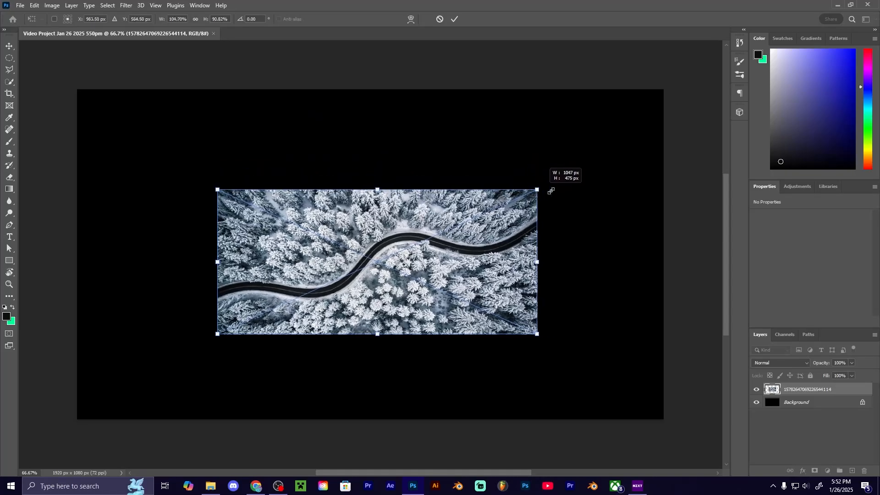
- Scale the forest image proportionally to about 207.6% so it covers the canvas, centre it at 960, 540 px, and commit the transform
left_click_drag(552, 191, 683, 77)
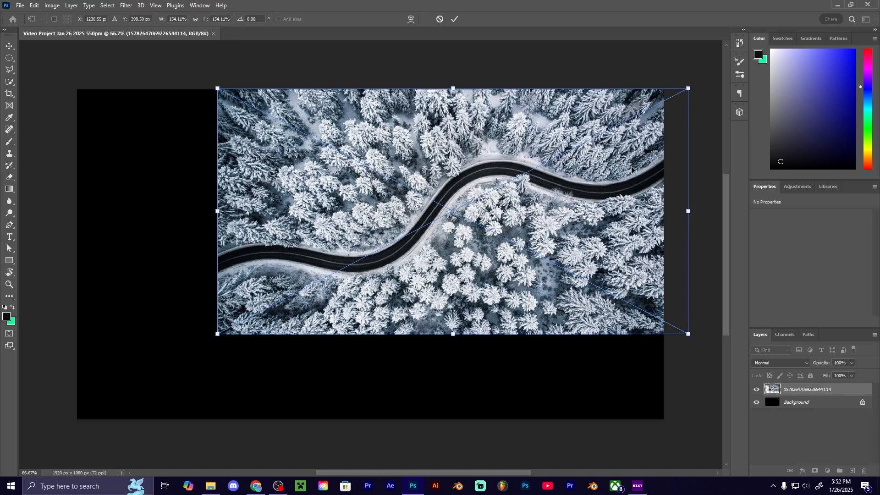
left_click_drag(636, 175, 613, 177)
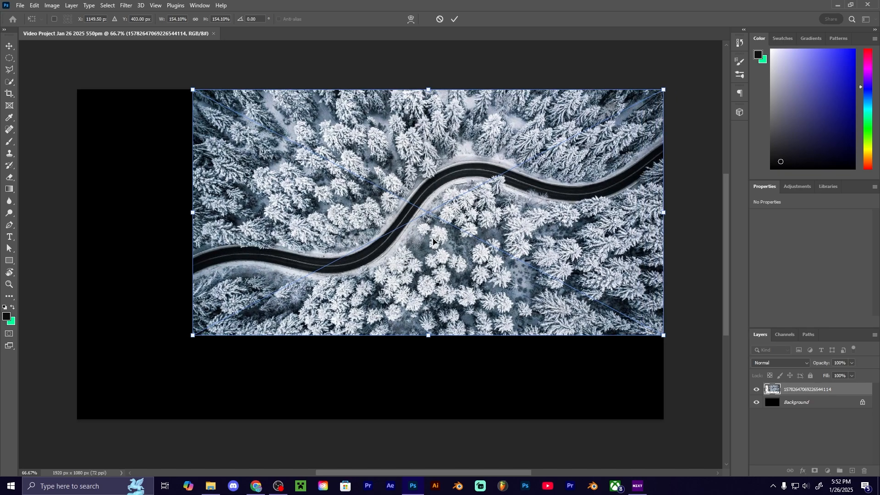
mouse_move(438, 234)
left_mouse_down()
mouse_move(361, 264)
mouse_move(400, 244)
mouse_move(427, 249)
mouse_move(442, 236)
left_mouse_up()
left_click_drag(193, 336, 39, 441)
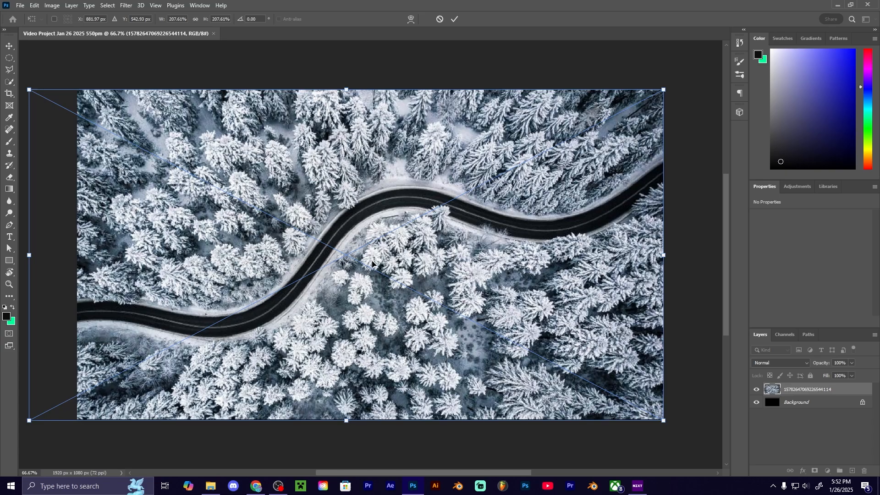
left_click_drag(371, 260, 396, 264)
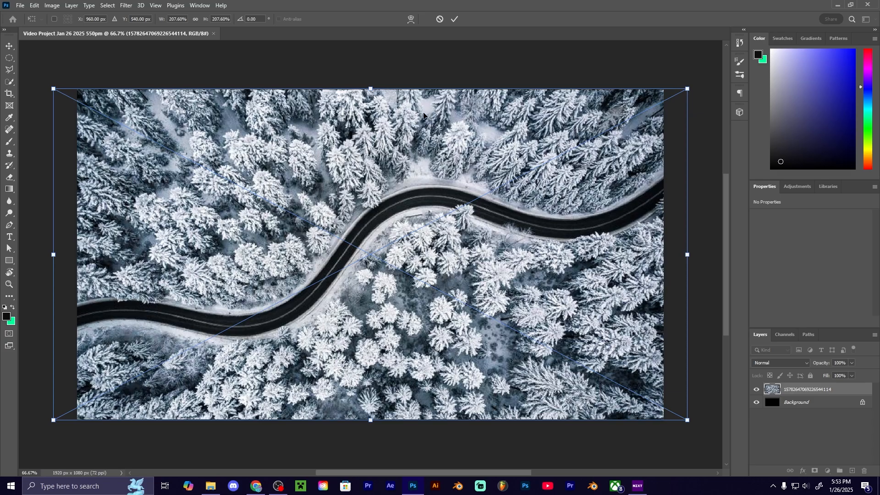
mouse_move(373, 257)
left_mouse_down()
mouse_move(380, 270)
mouse_move(350, 272)
mouse_move(379, 268)
left_mouse_up()
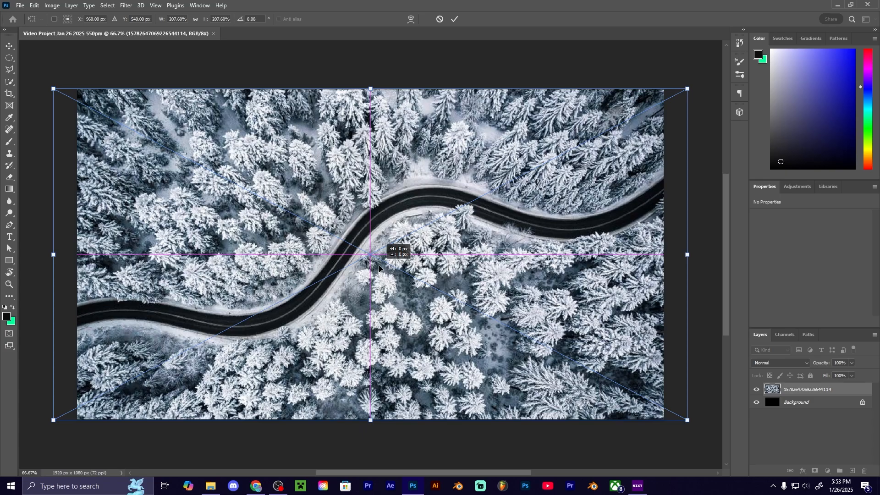
left_click_drag(379, 268, 380, 268)
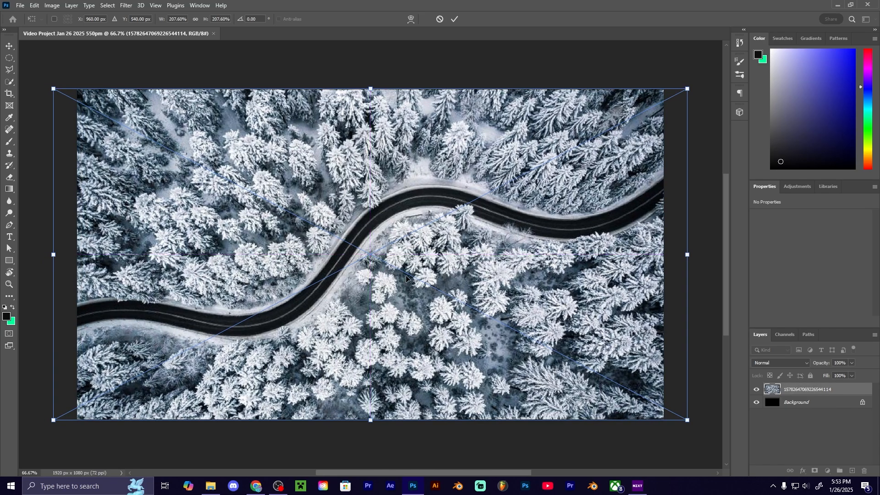
left_click(454, 20)
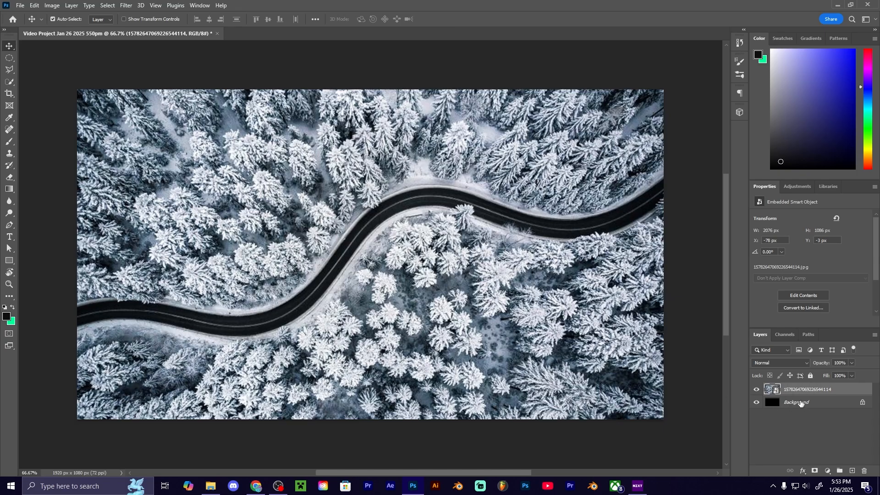
- Hide the black Background layer, and switch the forest image layer's visibility off and back on
left_click(782, 406)
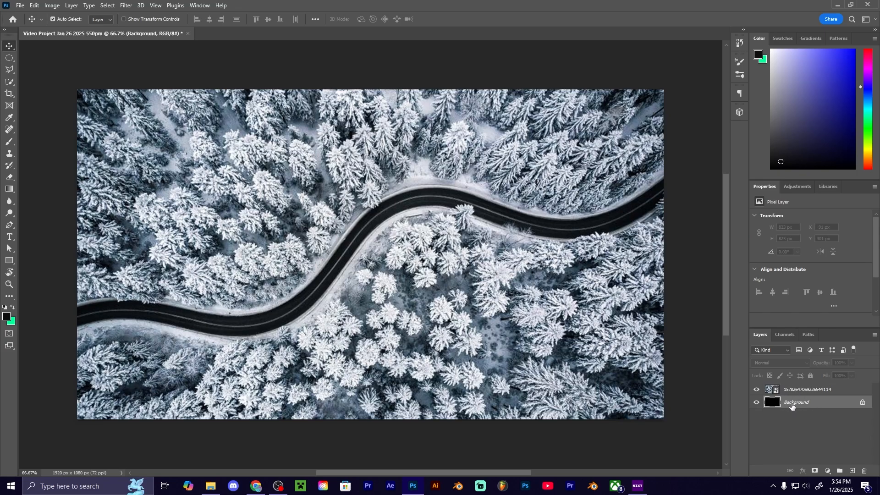
left_click(757, 403)
left_click(756, 390)
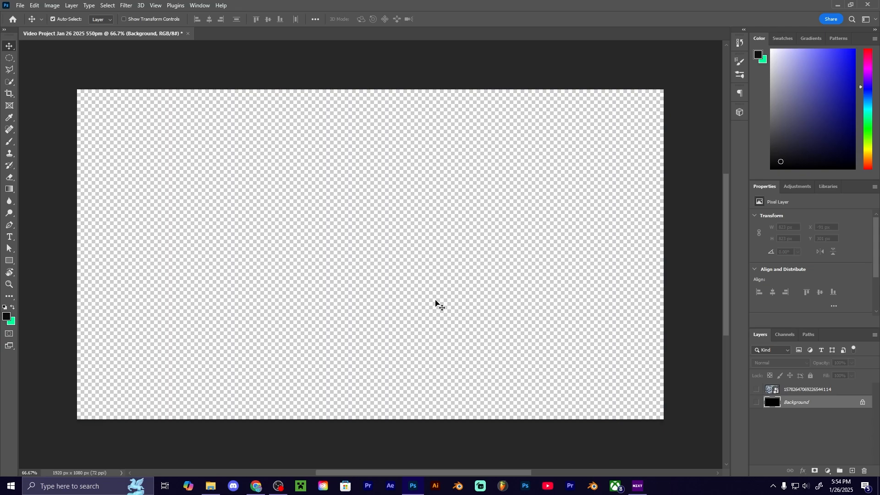
left_click(757, 391)
left_click(807, 389)
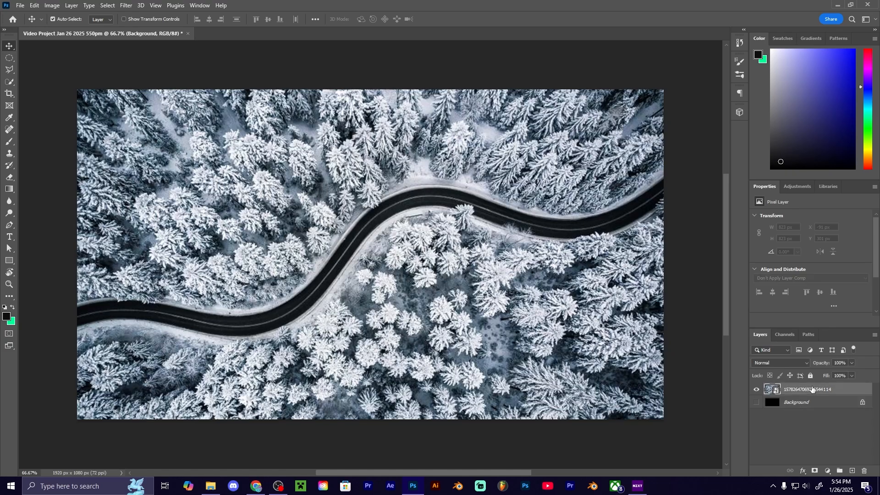
left_click(804, 403)
left_click(805, 391)
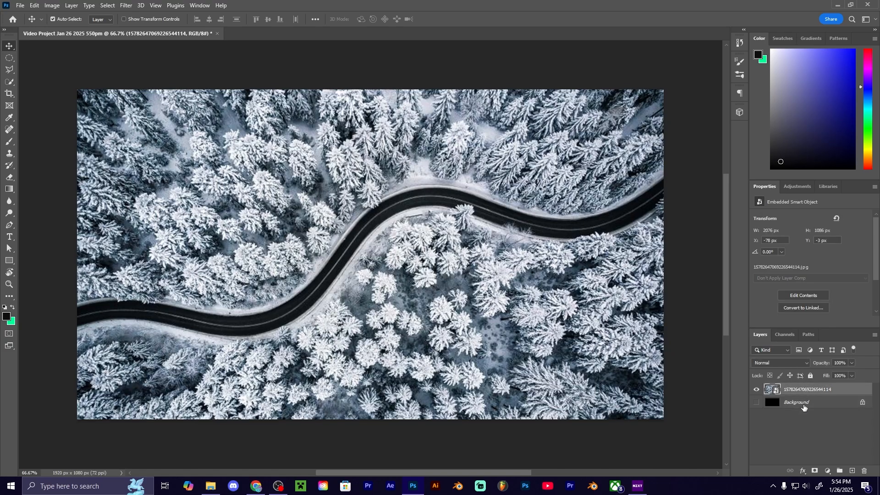
left_click(805, 405)
left_click(805, 392)
left_click(803, 405)
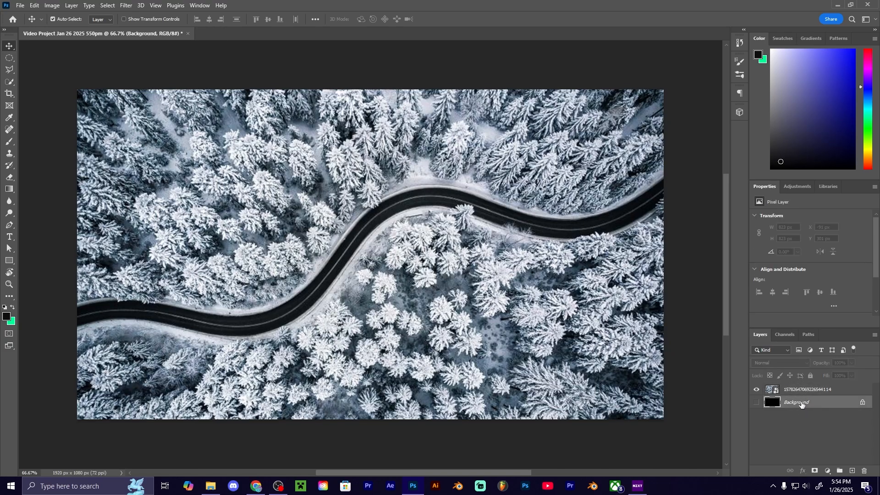
left_click(805, 391)
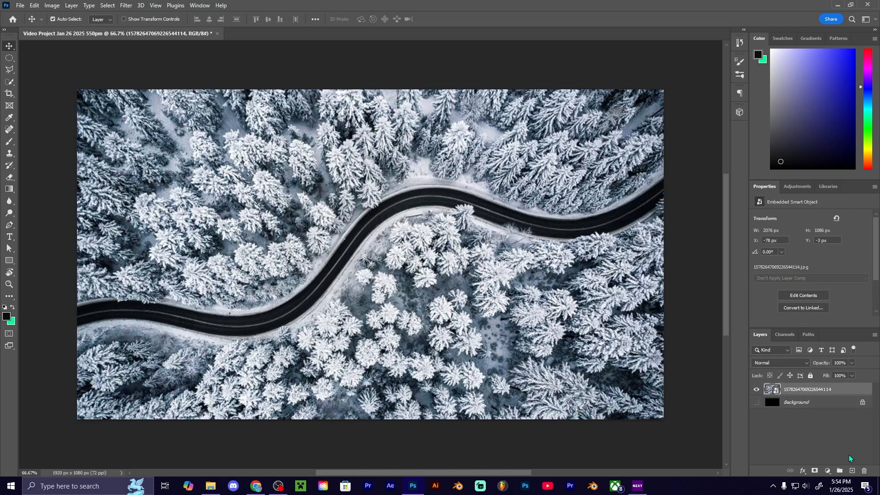
- Add an empty layer above the forest image and delete it again
left_click(852, 470)
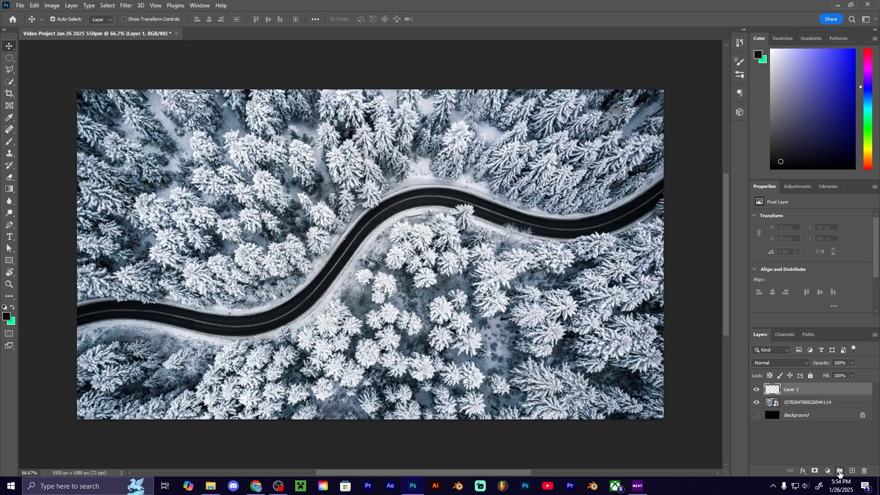
left_click(816, 445)
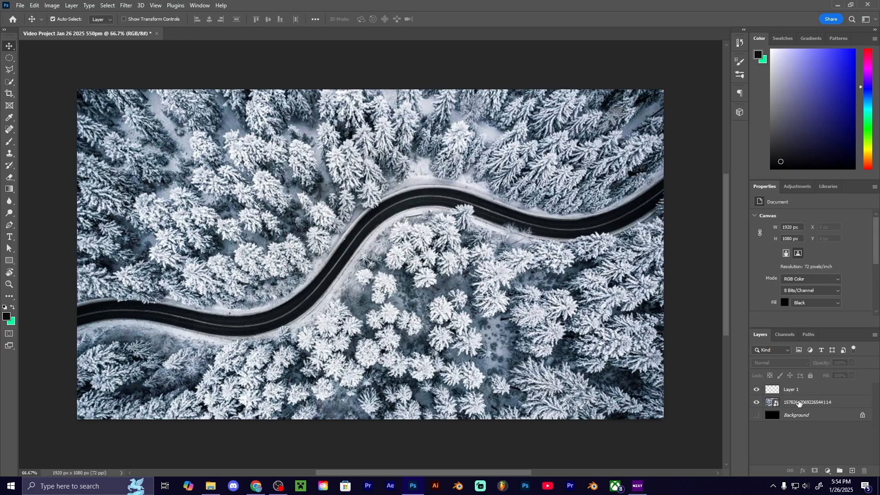
left_click(799, 403)
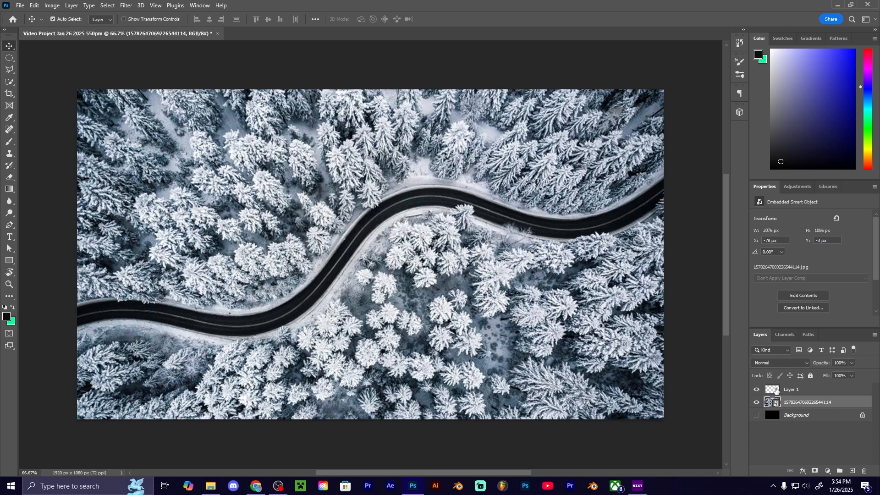
left_click(805, 390)
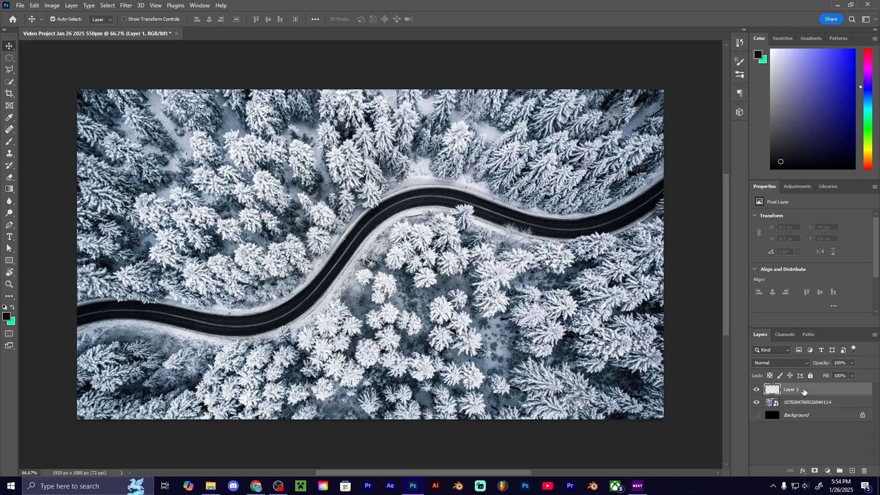
key("Delete")
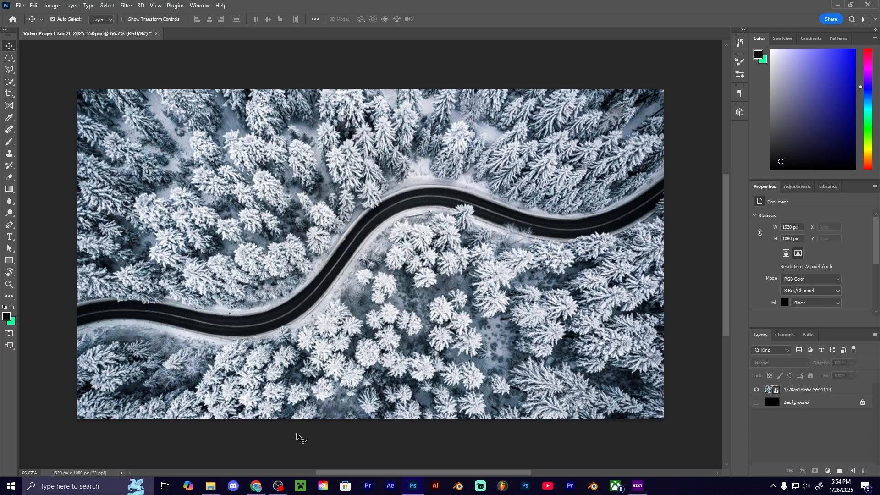
- Place the white AOPOA logo PNG from the Pics for Thumbnails folder, scaled to about 41% and centred on the canvas
left_click(211, 485)
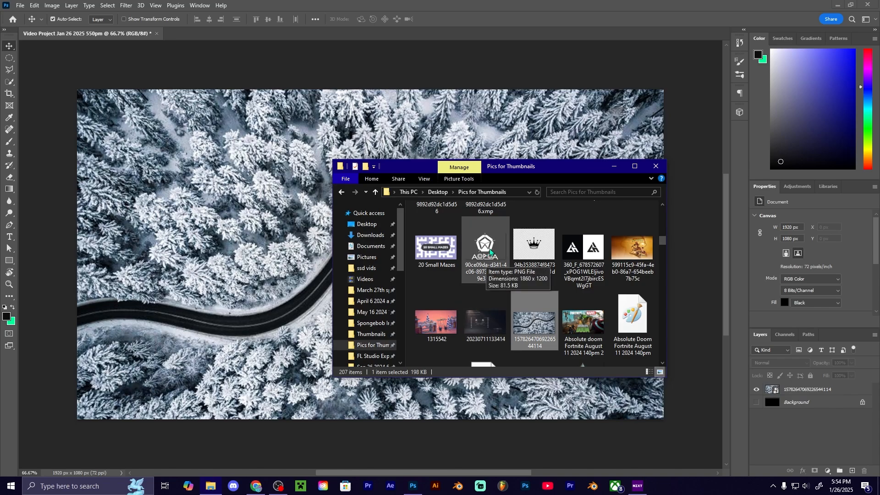
left_click_drag(489, 251, 274, 265)
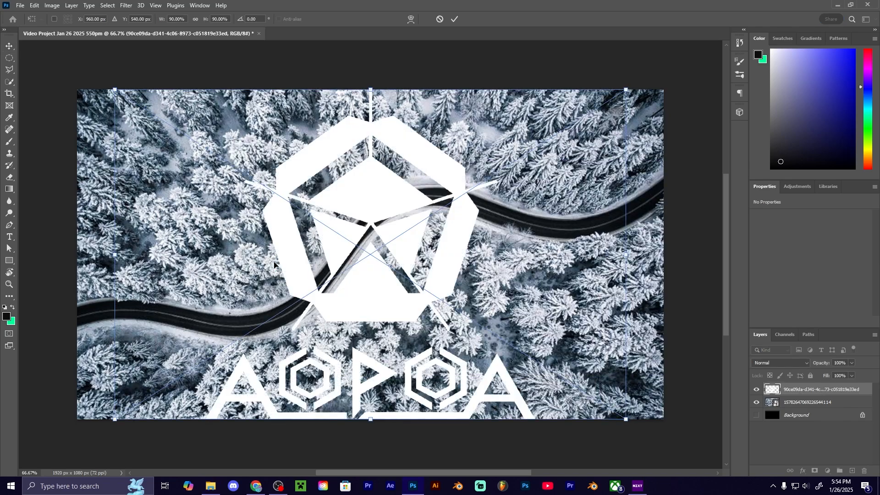
left_click_drag(626, 90, 351, 269)
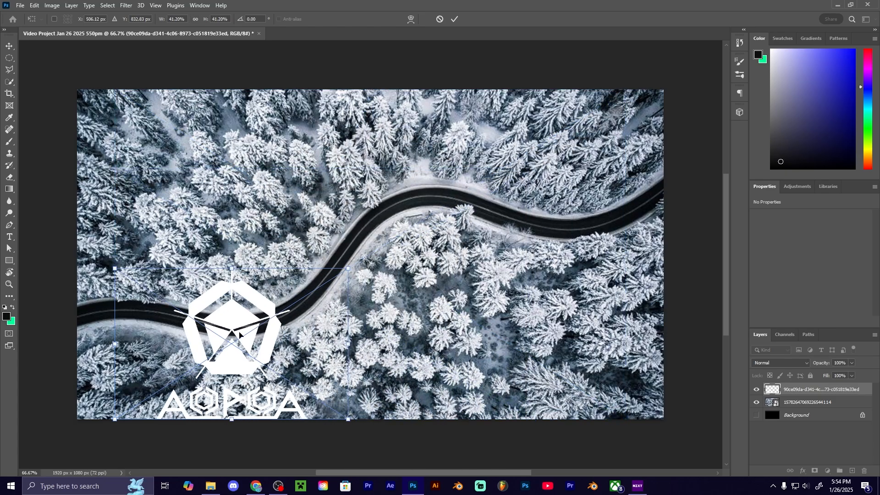
left_click_drag(238, 333, 376, 244)
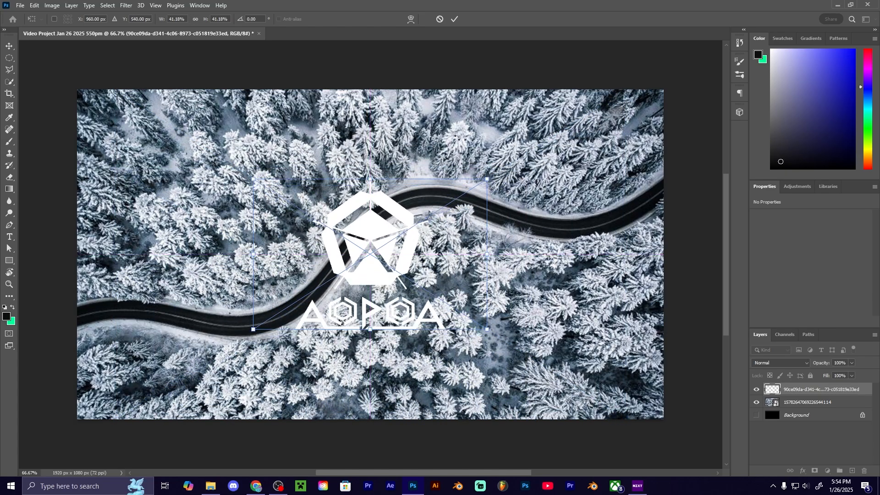
left_click(456, 20)
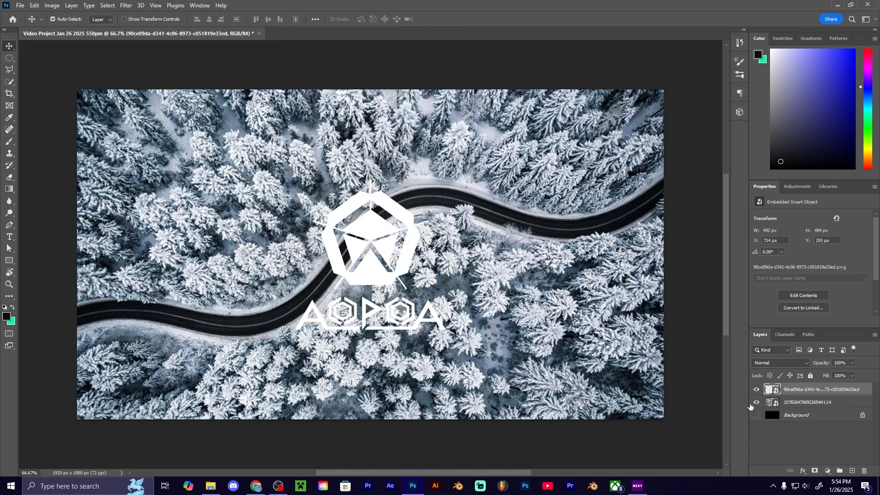
- Rename the placed AOPOA logo layer as Logo
double_click(848, 390)
left_click(791, 390)
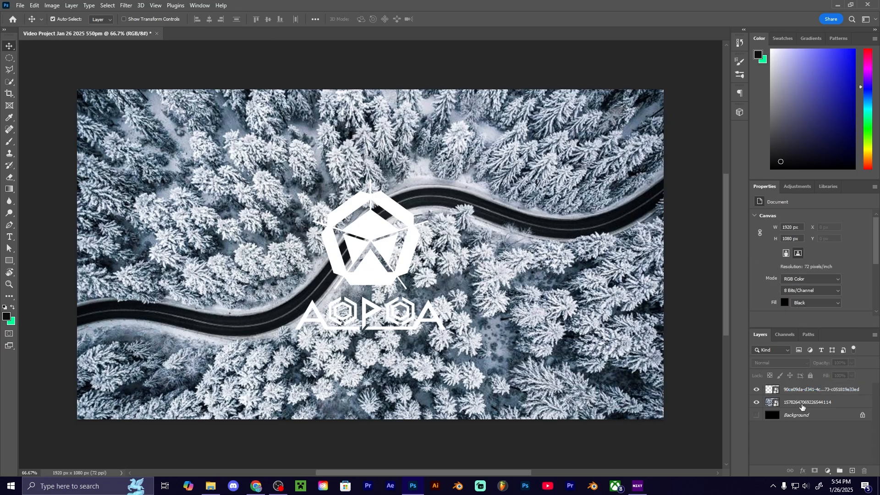
right_click(794, 392)
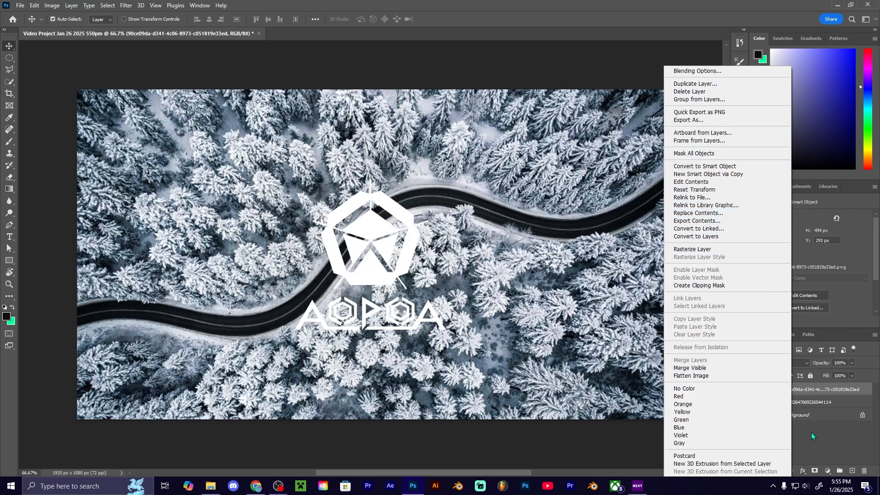
left_click(821, 440)
double_click(795, 390)
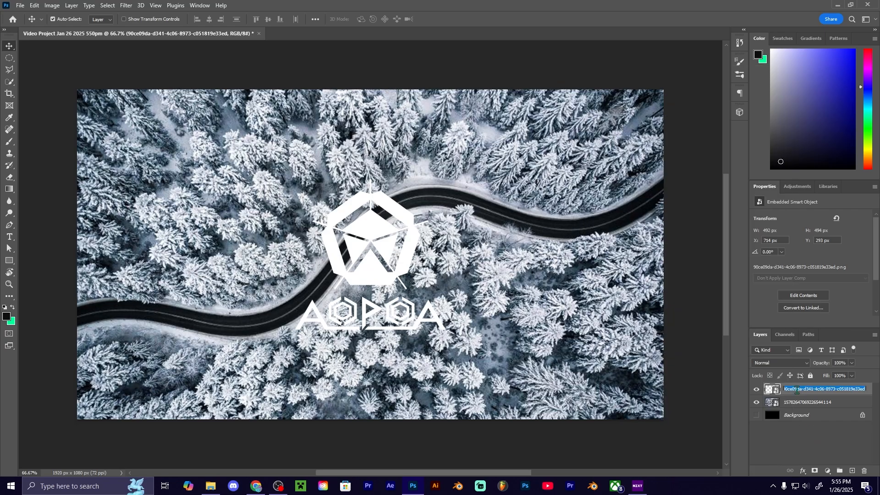
key("BackSpace")
type("Logo")
key("Return")
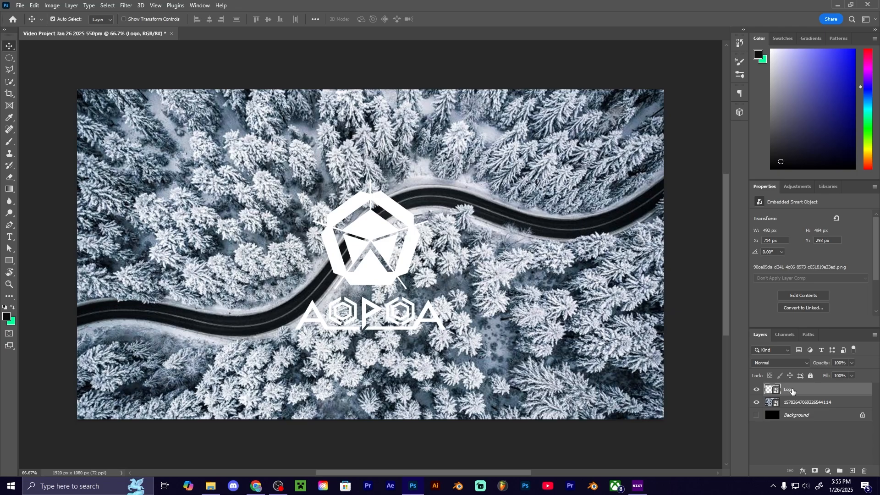
- Select the Logo and forest image layers together, first as a range and then individually, clearing the selection each time
left_click(799, 403, "shift")
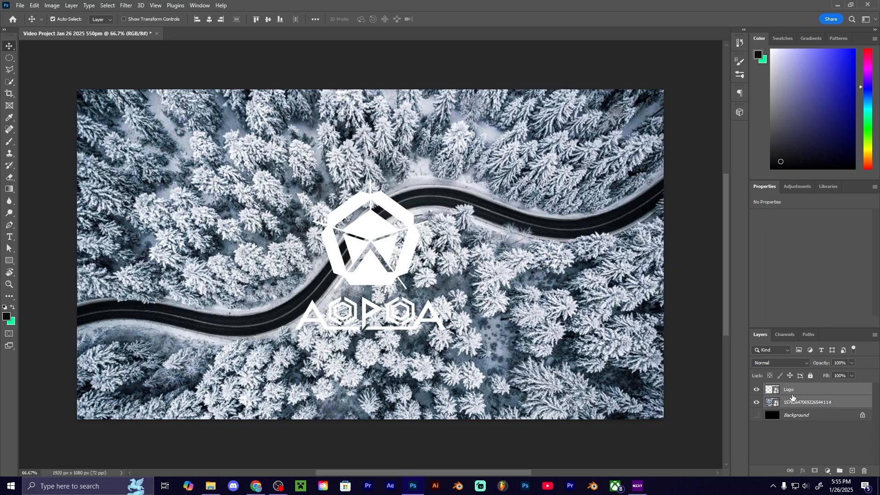
left_click(798, 423)
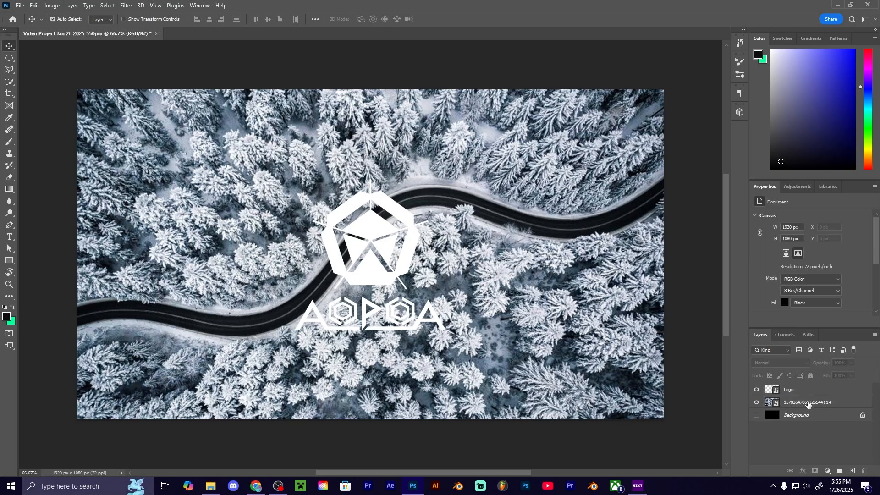
left_click(803, 404)
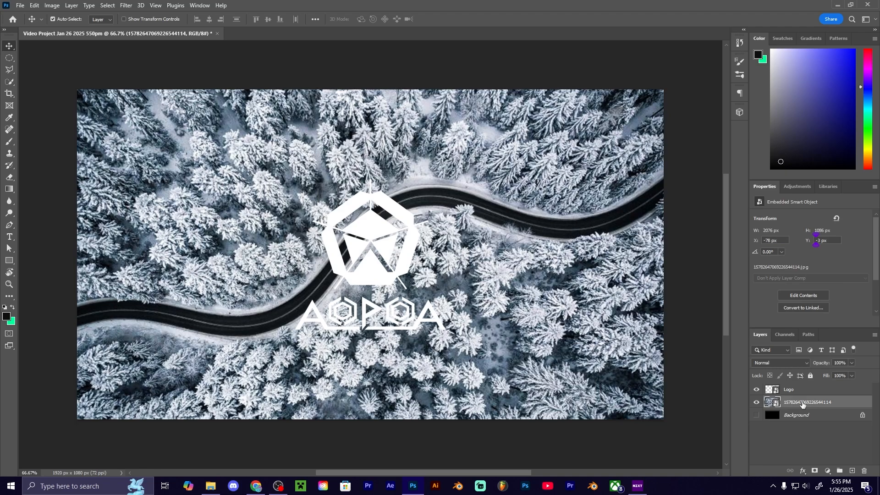
left_click(801, 391, "ctrl")
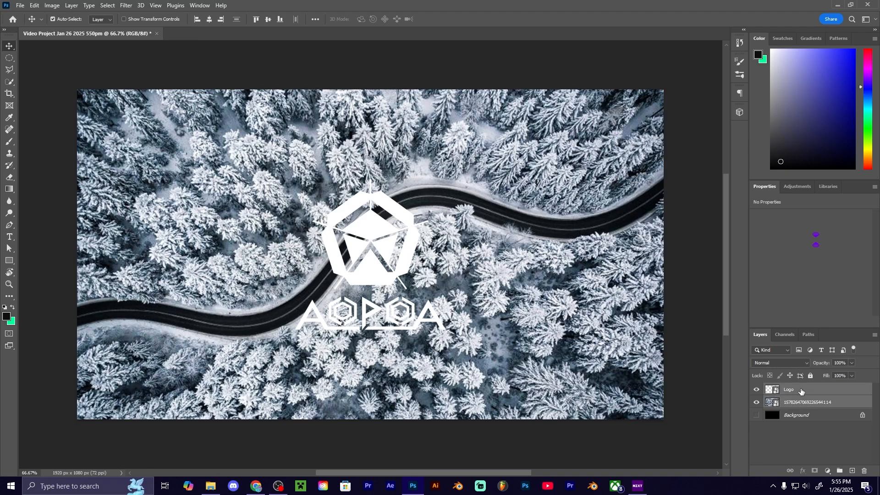
left_click(816, 443)
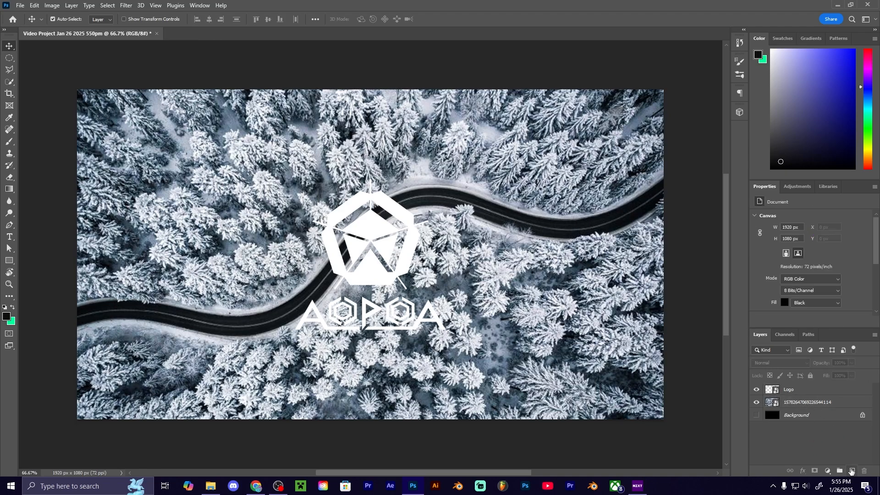
- Add two empty layers between the Logo layer and the forest image layer
left_click(852, 470)
left_click_drag(808, 391, 802, 408)
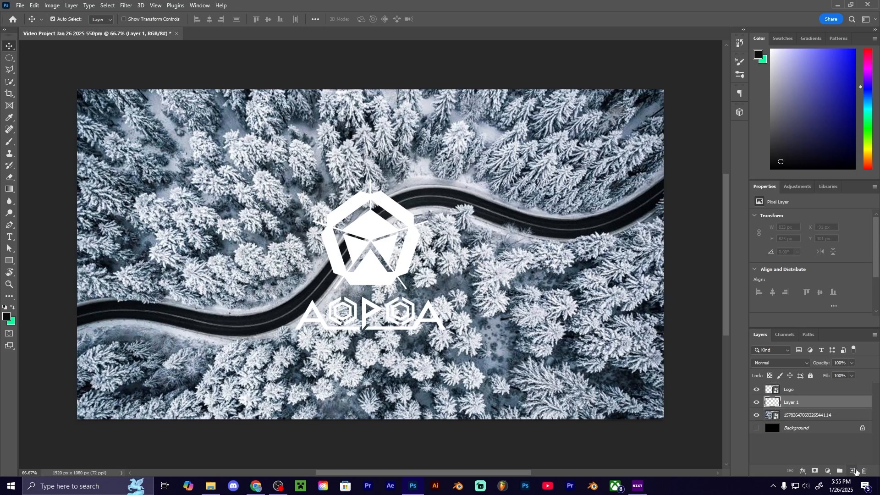
left_click(853, 471)
- Select all layers from Logo to the forest image as a continuous range, starting from either end
left_click(809, 428)
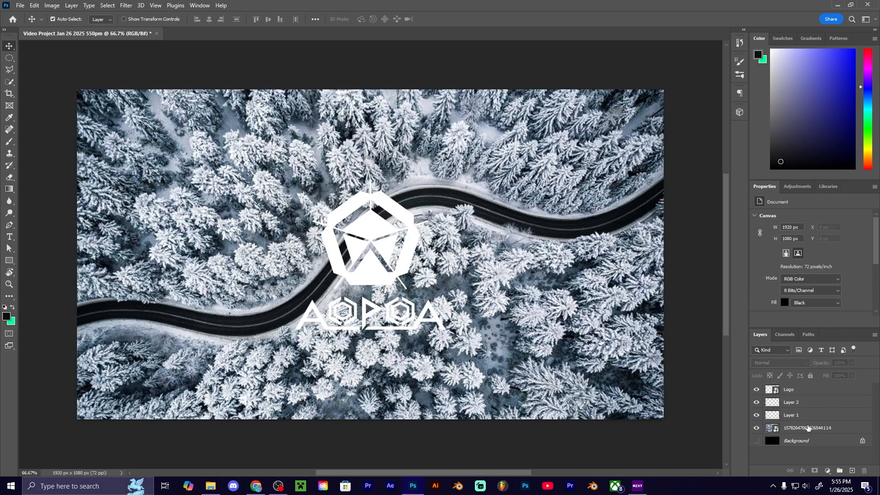
left_click(803, 390, "shift")
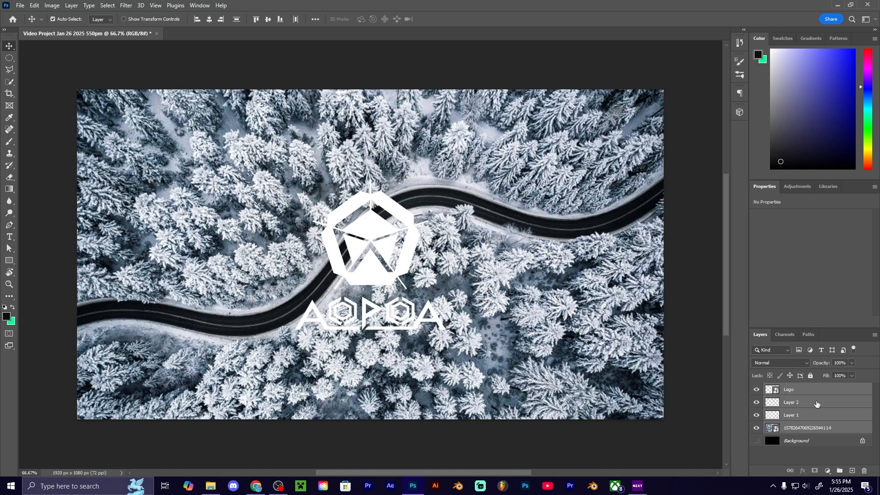
left_click(798, 391)
left_click(806, 429, "shift")
- Group only the Logo and forest image layers, leaving the two empty layers out, and clear the selection
left_click(805, 429)
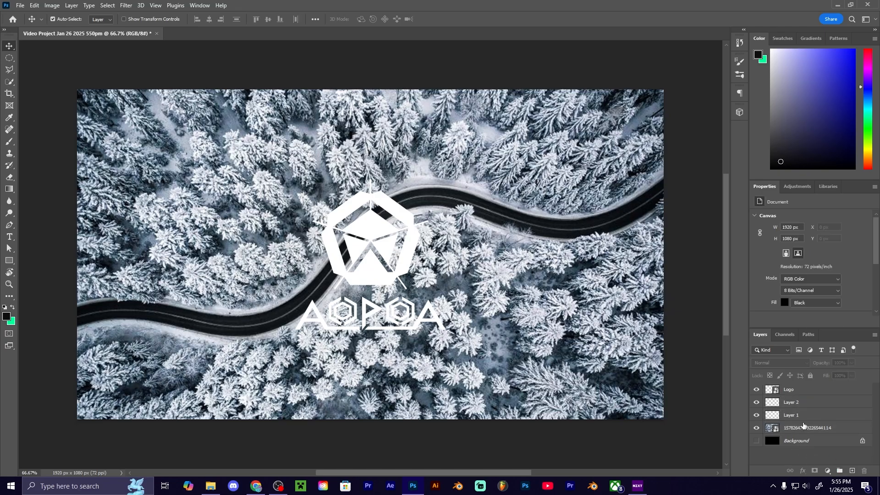
left_click(799, 392, "ctrl")
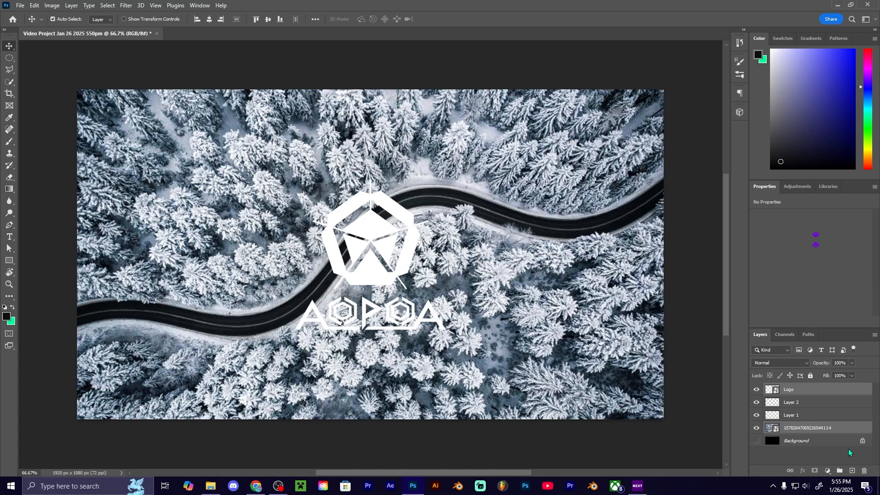
left_click(839, 471)
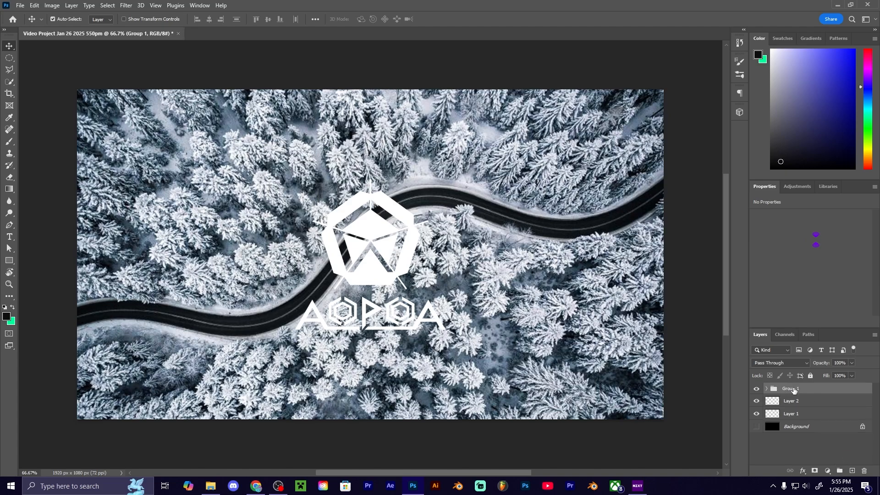
left_click(785, 452)
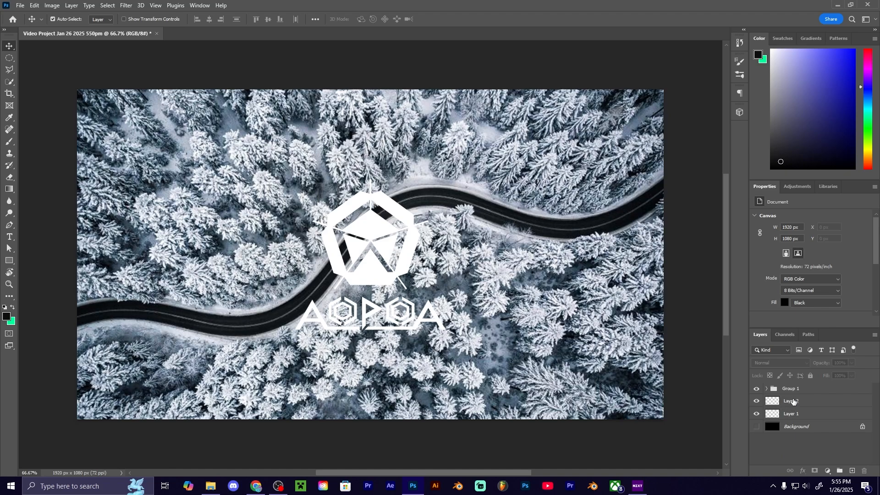
- Expand the new group, select the Logo and forest image layers inside it in turn, and clear the selection
left_click(766, 389)
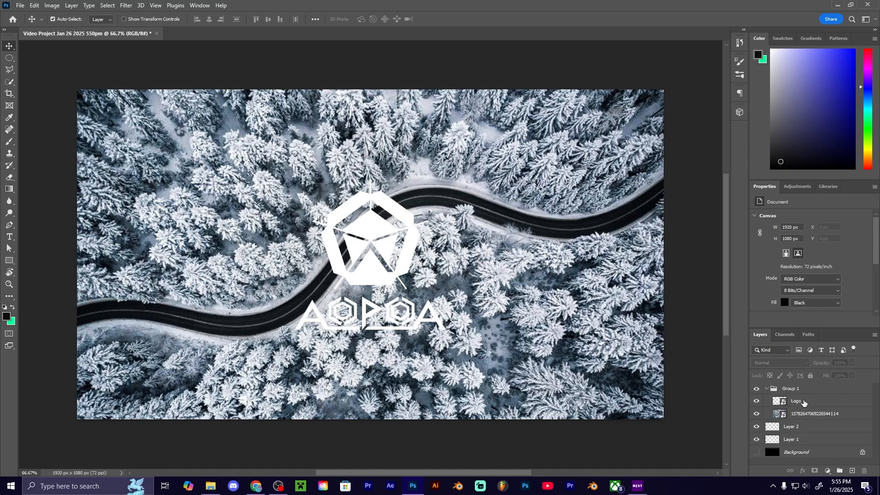
left_click(804, 403)
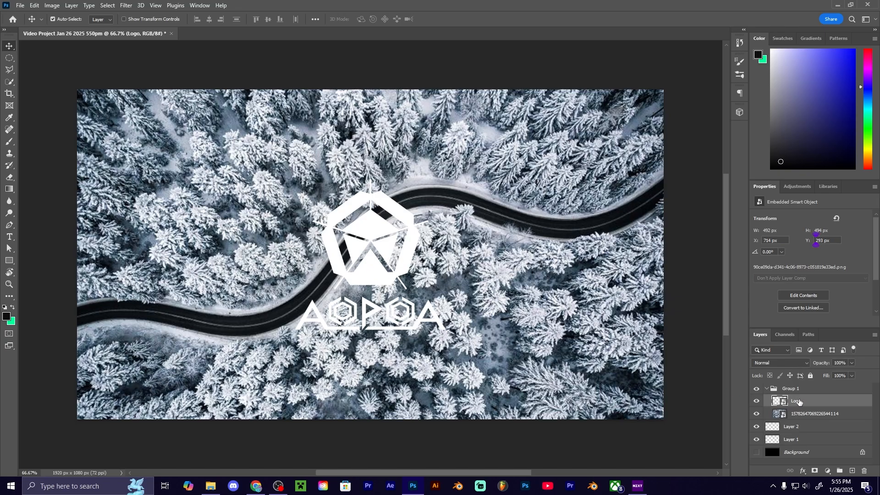
mouse_move(803, 402)
left_mouse_down()
mouse_move(802, 418)
mouse_move(799, 398)
left_mouse_up()
left_click(801, 416)
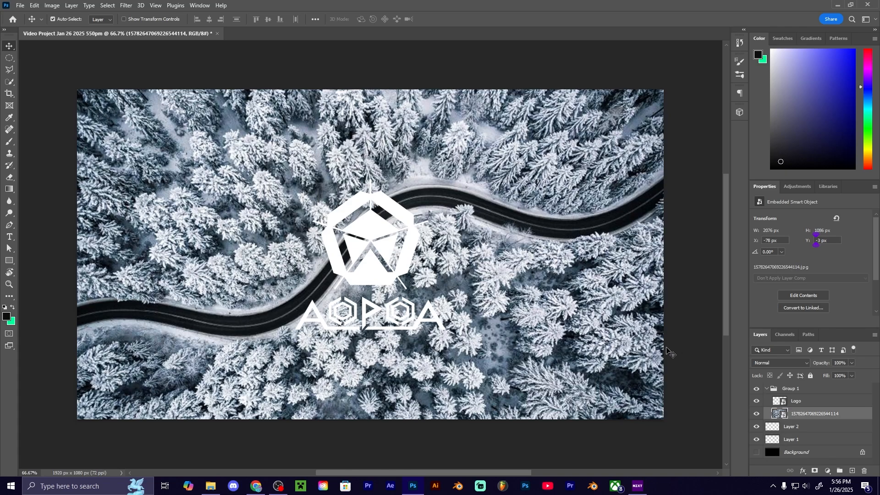
left_click(811, 464)
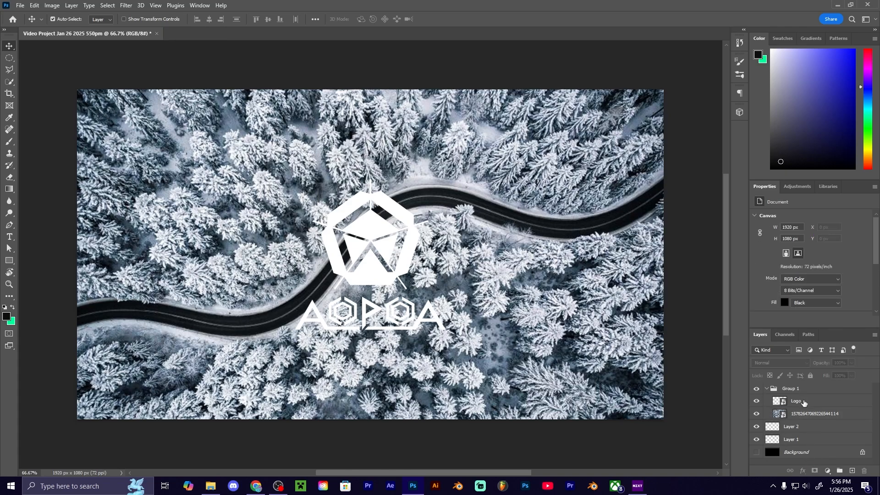
- Scale the Logo layer inside the group proportionally to about 49.6%, centre it on the canvas, and commit the transform
left_click(806, 402)
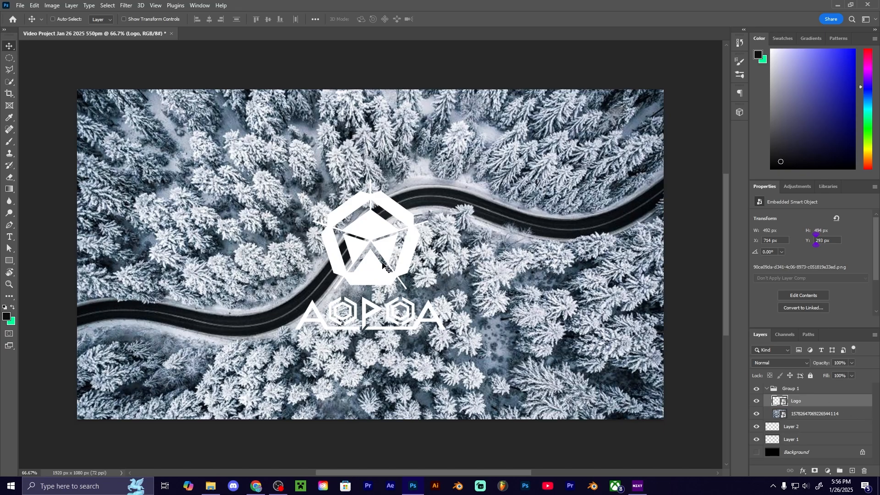
key("ctrl")
key("ctrl+t")
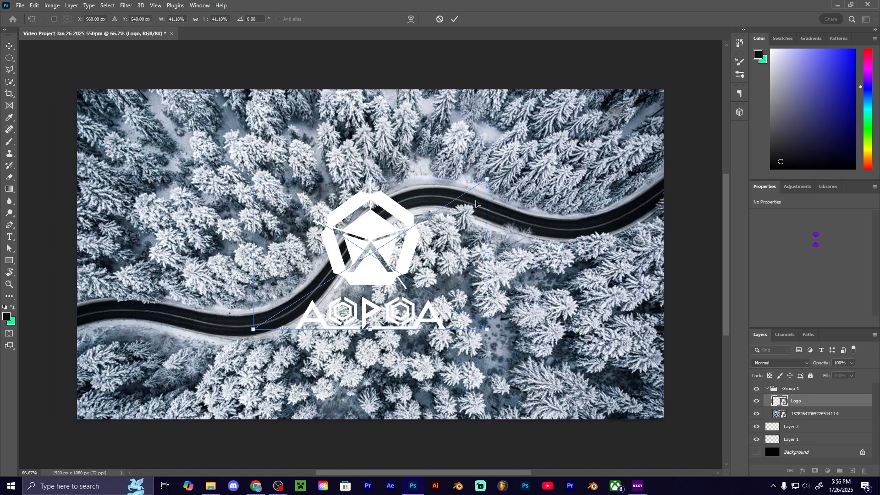
left_click_drag(486, 179, 534, 148)
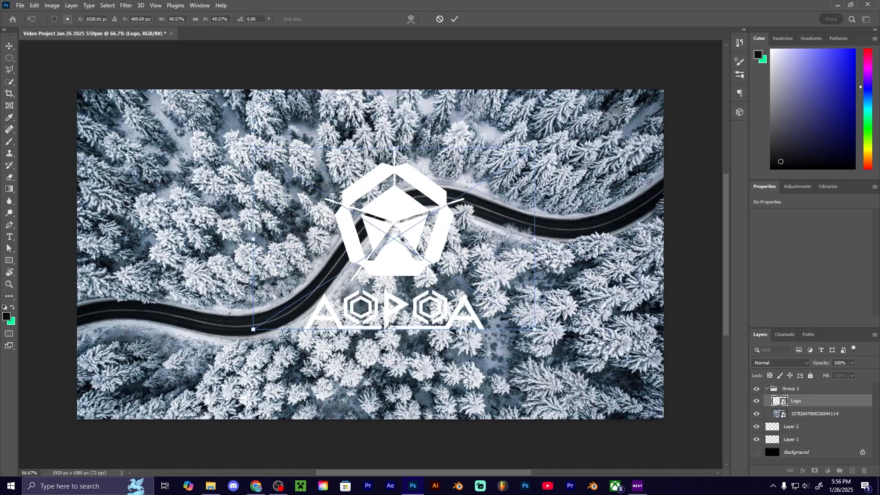
left_click_drag(416, 237, 395, 251)
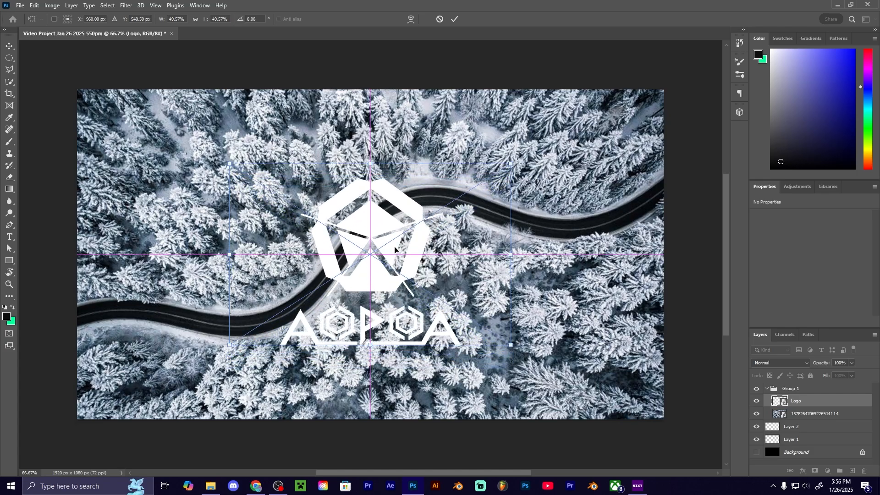
left_click(455, 19)
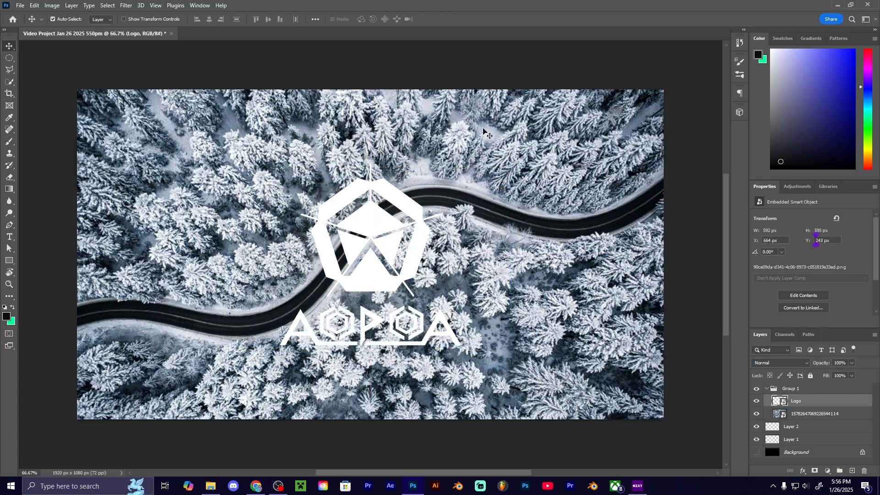
- Collapse Group 1 and expand it again to show its layers
left_click(767, 389)
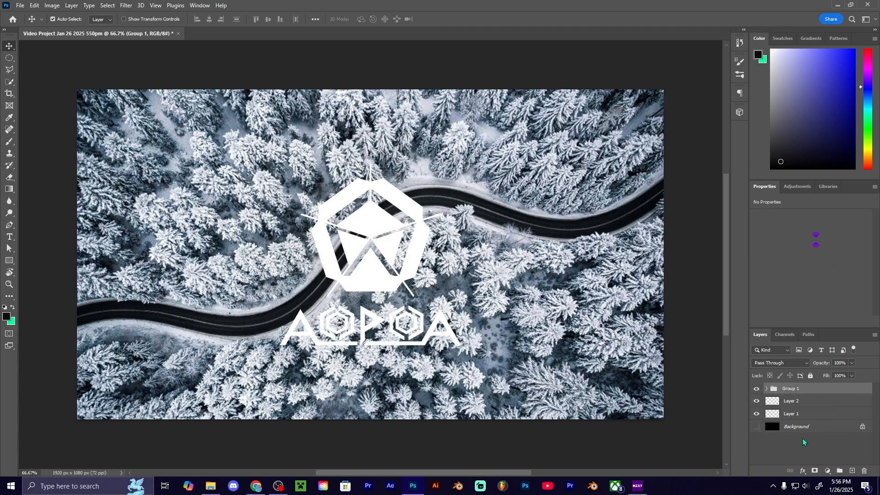
left_click(802, 441)
left_click(766, 389)
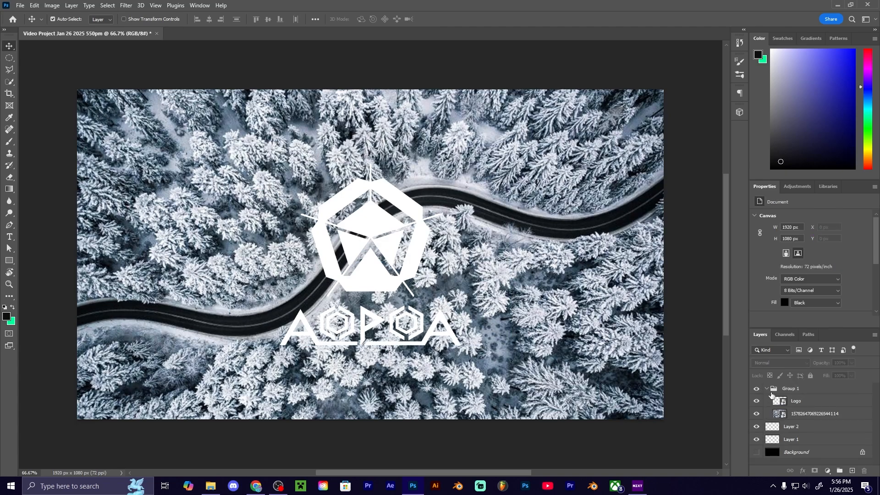
- Open the Layer Style dialog for the Logo layer and move it up, clear of the layer list
left_click(819, 403)
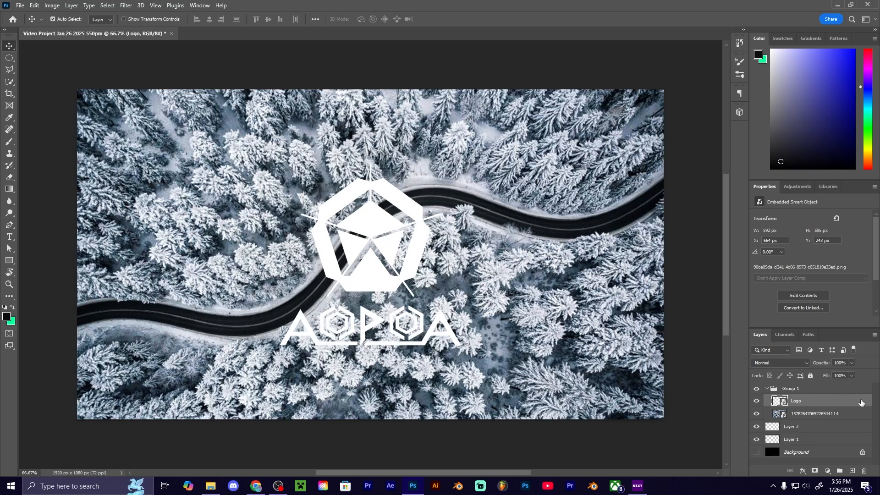
right_click(801, 402)
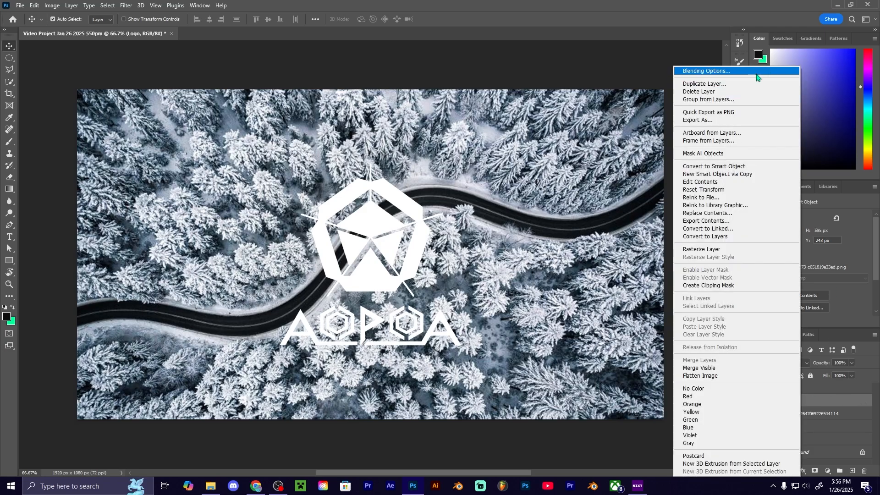
left_click(815, 398)
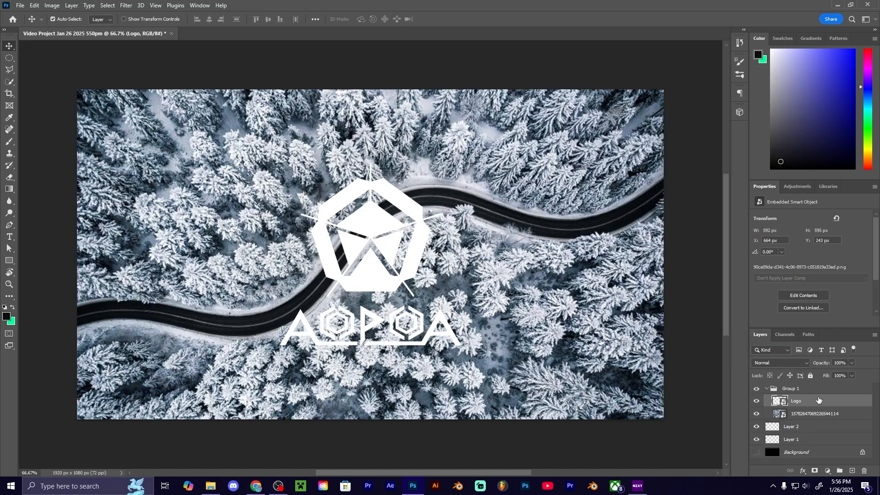
double_click(865, 403)
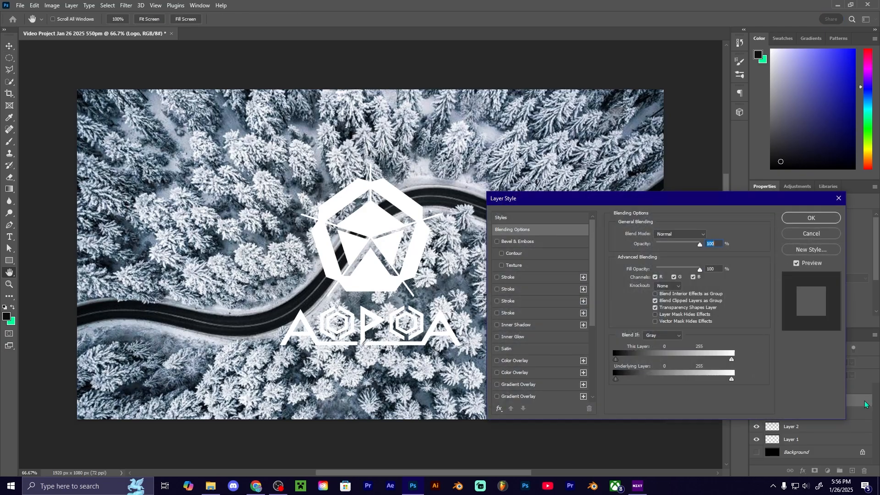
left_click_drag(672, 200, 624, 149)
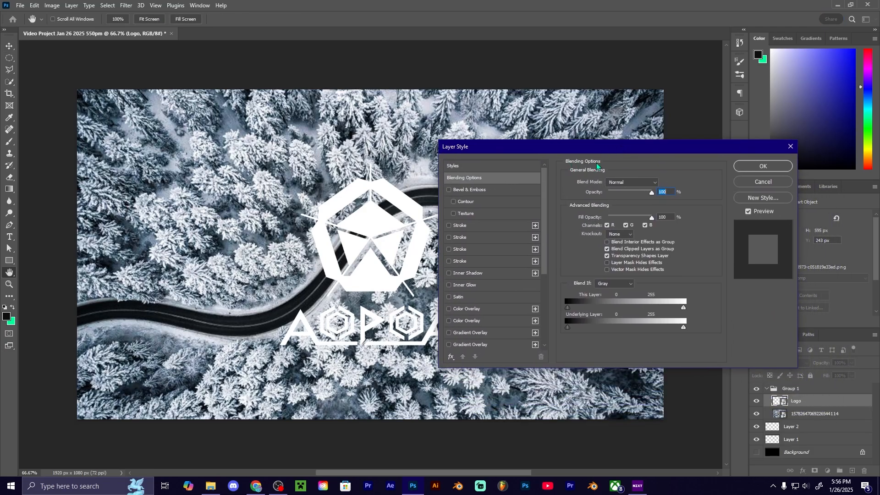
- Examine the effects available for the Logo layer, including those that can be added from the effects menu
scroll(472, 275, "down", 5)
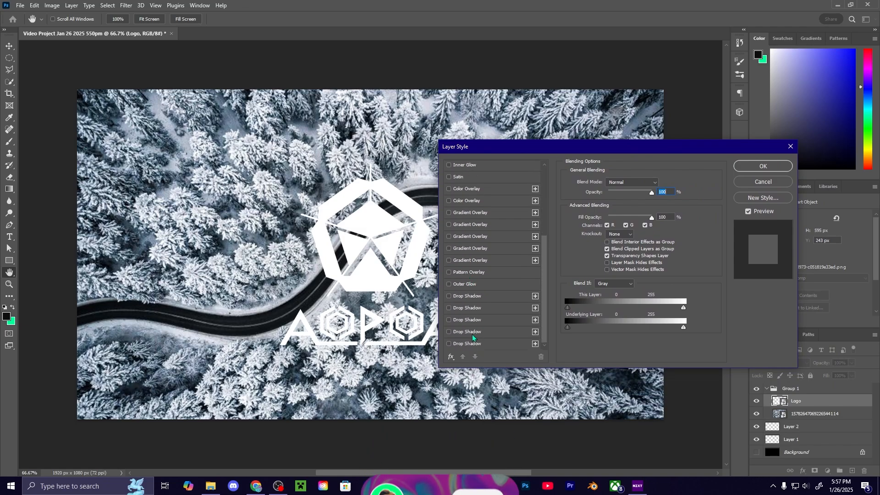
left_click(451, 357)
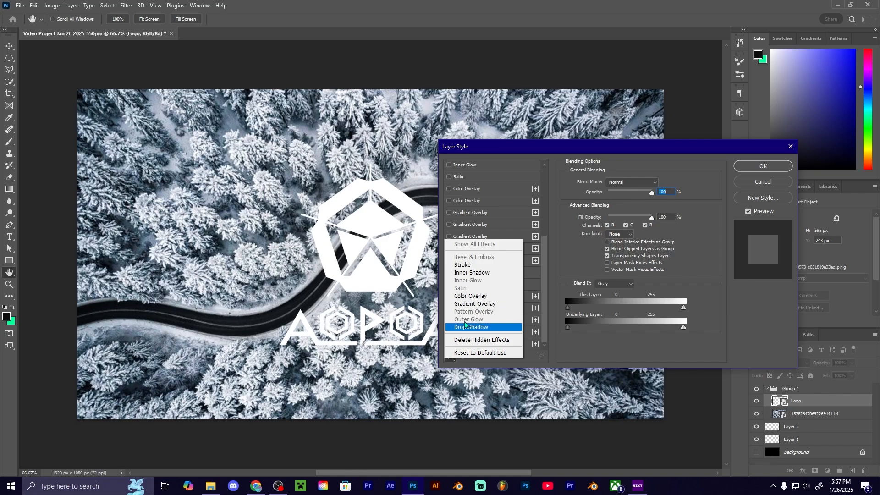
left_click(458, 365)
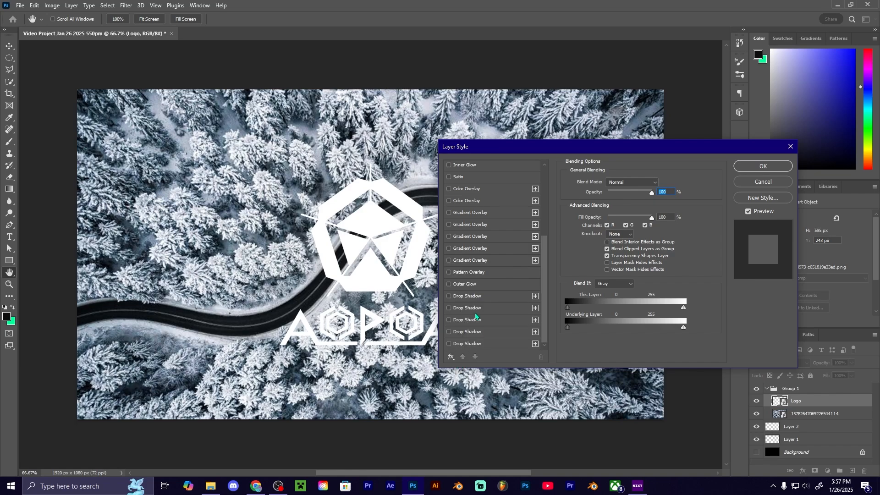
- Try the gradient stroke on the Logo layer, then replace it with the black stroke and the white stroke around it
scroll(477, 315, "up", 3)
scroll(475, 314, "up", 2)
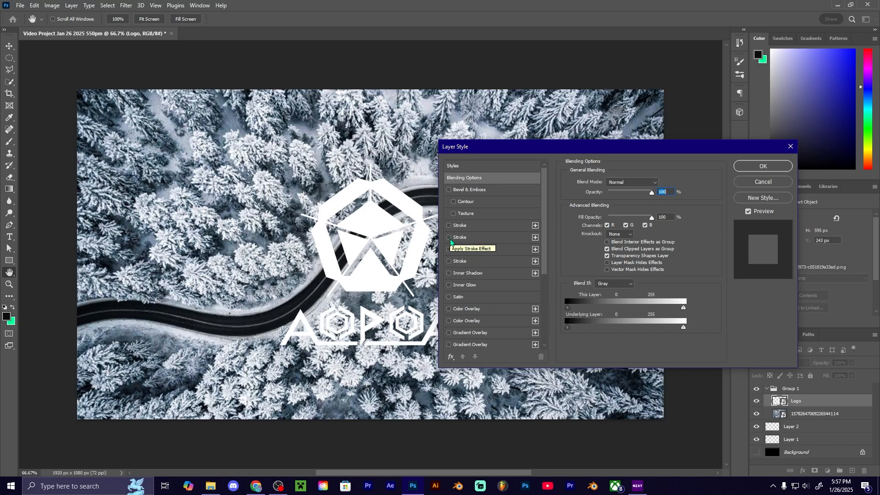
left_click(449, 238)
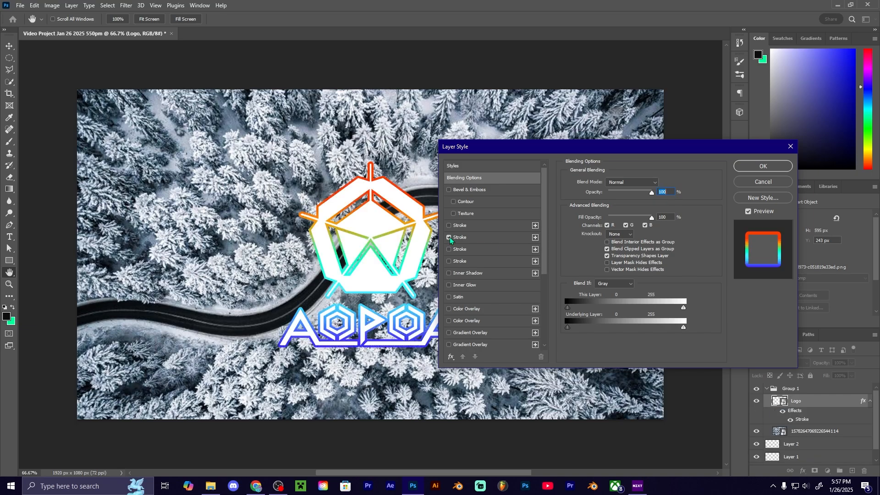
left_click(449, 237)
left_click(449, 249)
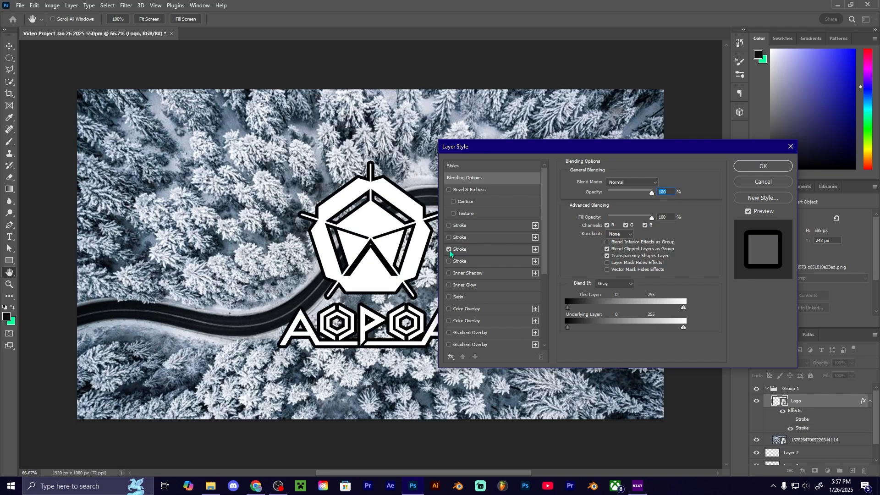
left_click(449, 262)
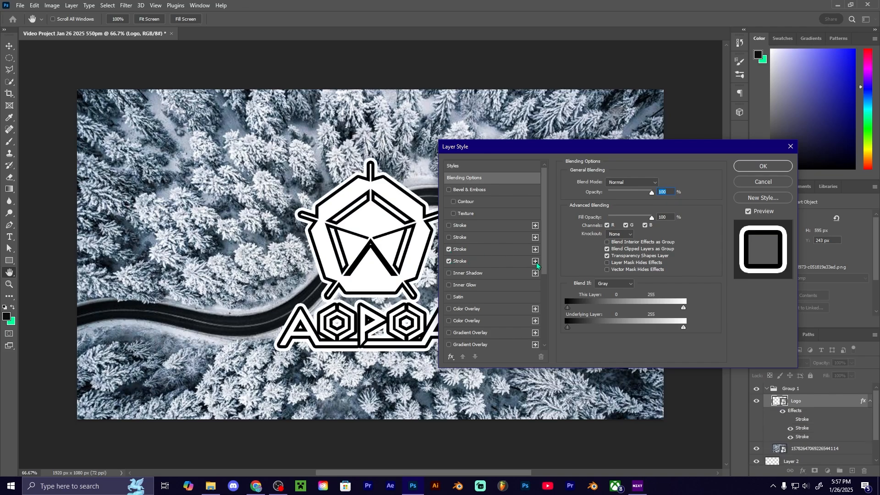
- Examine the settings of the white and black strokes, including the position and fill type options
left_click(475, 263)
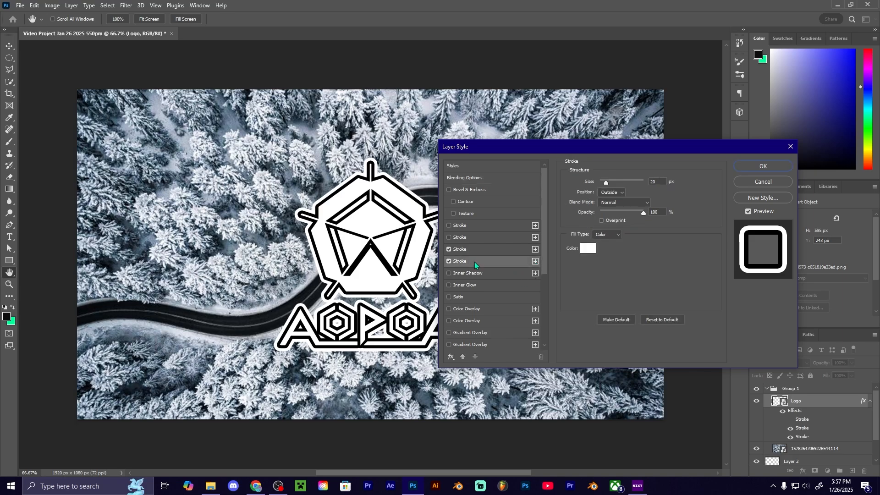
left_click(465, 252)
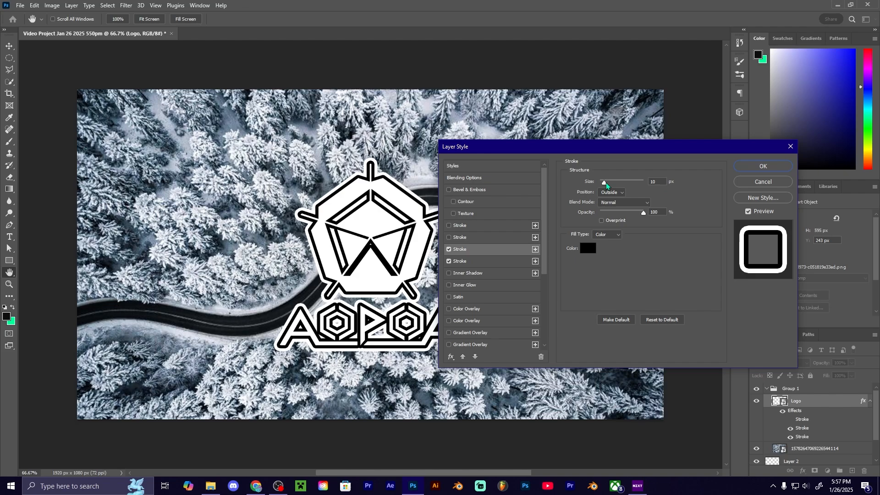
mouse_move(605, 183)
left_mouse_down()
mouse_move(615, 183)
mouse_move(605, 183)
left_mouse_up()
left_click(620, 194)
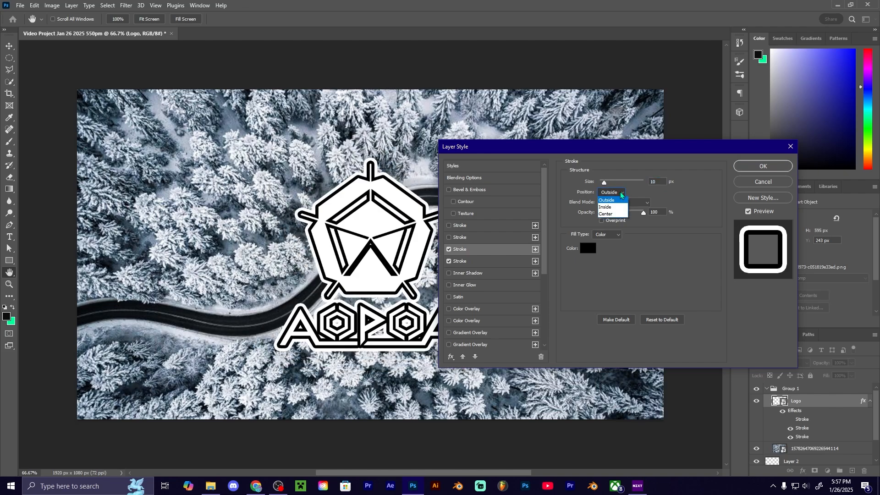
left_click(622, 194)
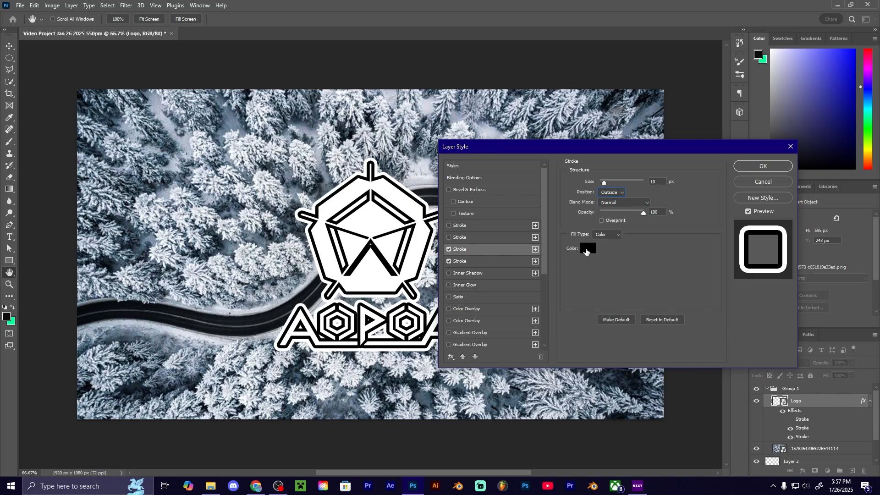
left_click(611, 238)
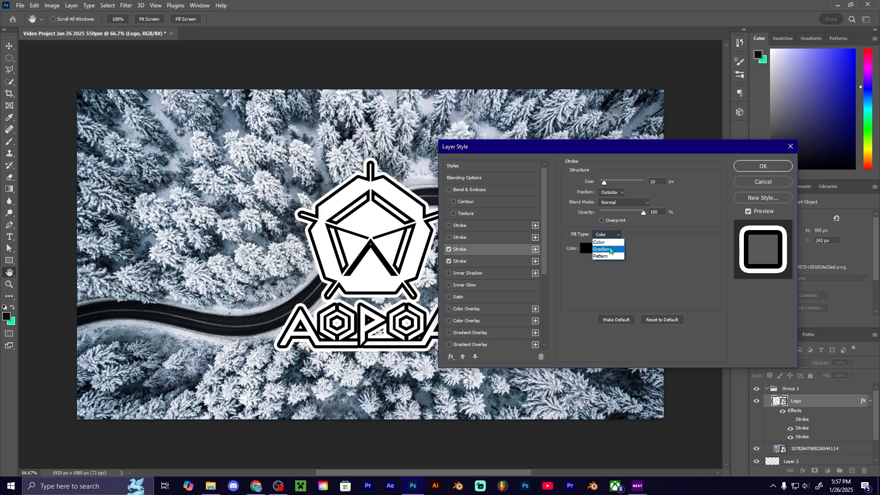
left_click(618, 236)
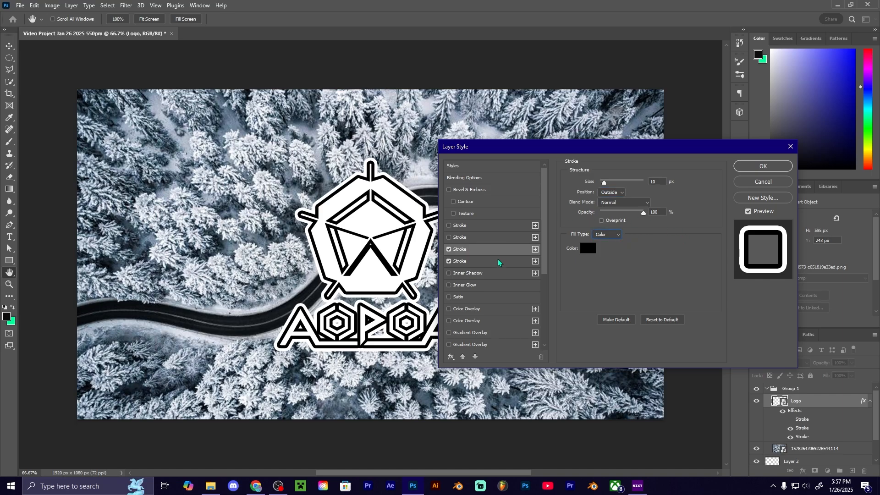
- Turn off the black and white strokes on the Logo layer
scroll(444, 234, "down", 1)
left_click(448, 237)
left_click(448, 225)
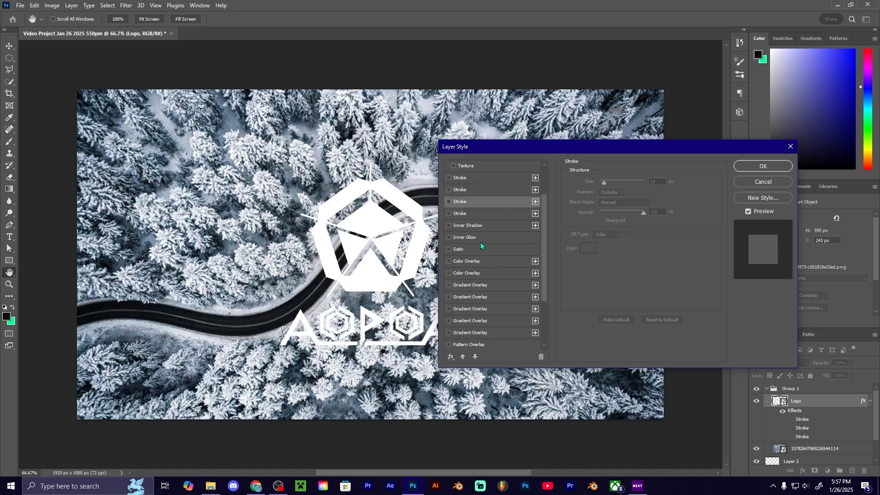
- Try the yellow Color Overlay on the Logo layer and turn it off again
scroll(480, 242, "down", 4)
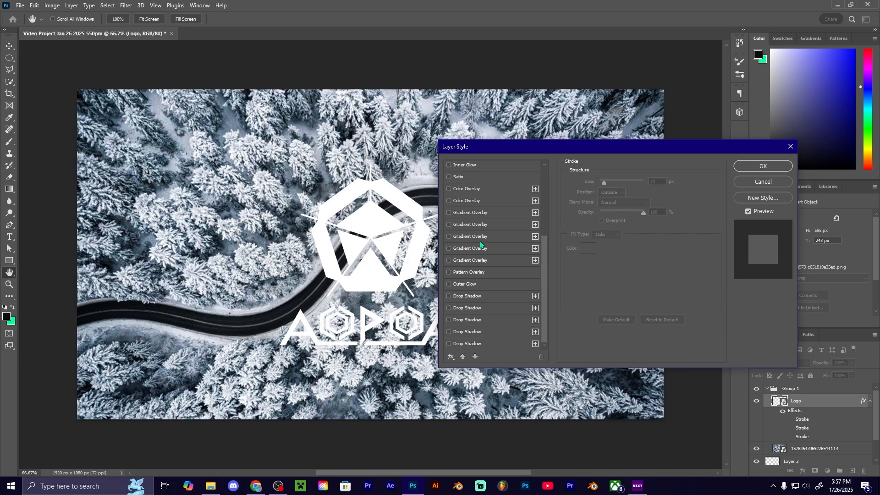
scroll(469, 227, "up", 1)
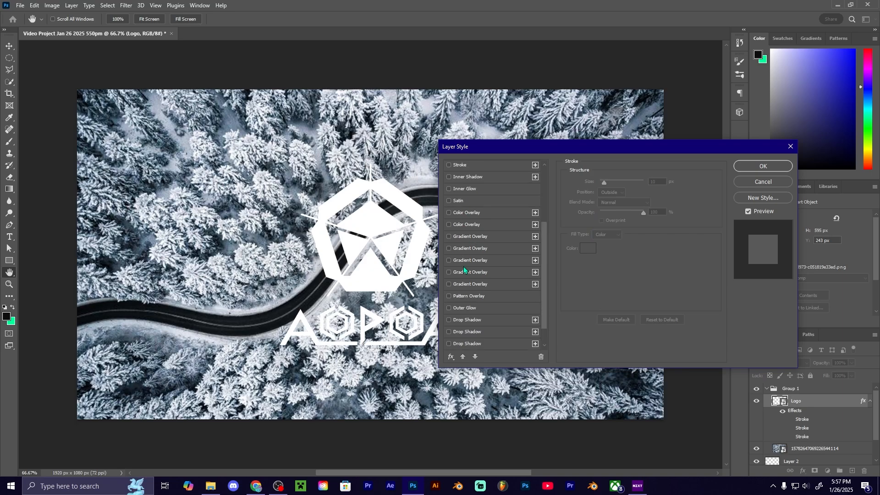
left_click(449, 213)
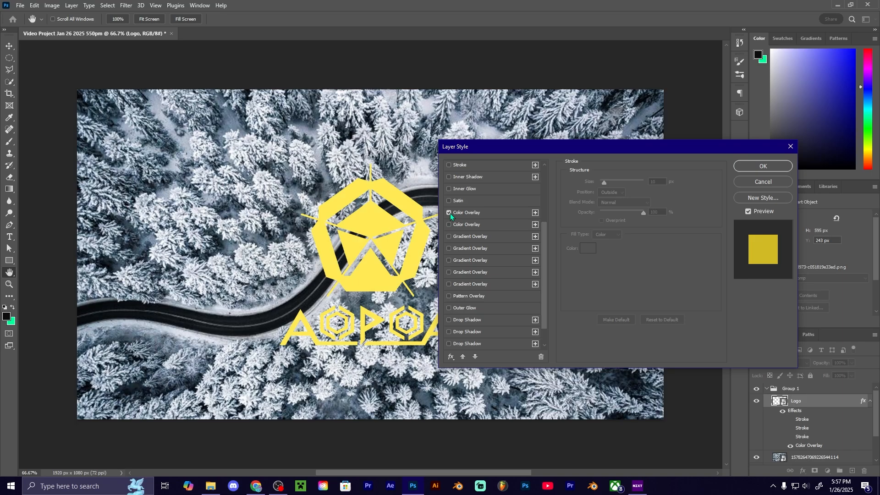
left_click(449, 213)
- Enable the second Color Overlay on the Logo layer, set its colour to black, and apply the layer style
left_click(449, 224)
left_click(462, 226)
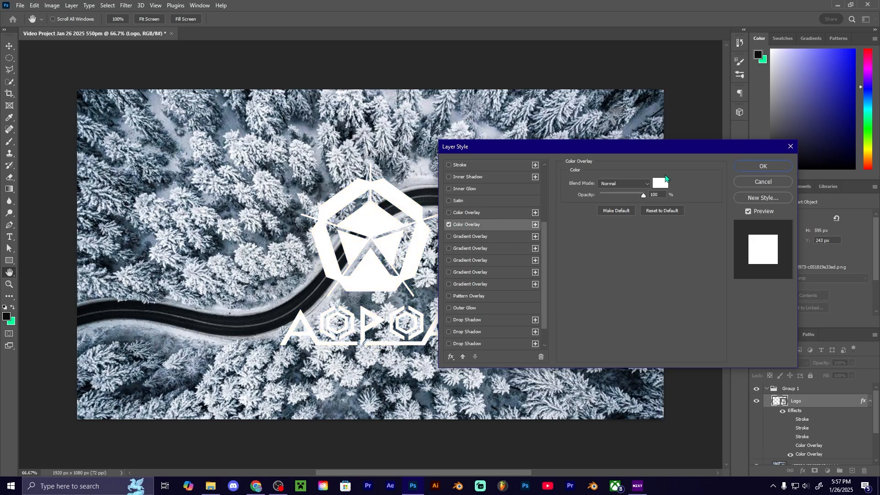
left_click(662, 185)
left_click_drag(624, 252, 612, 350)
left_click(816, 230)
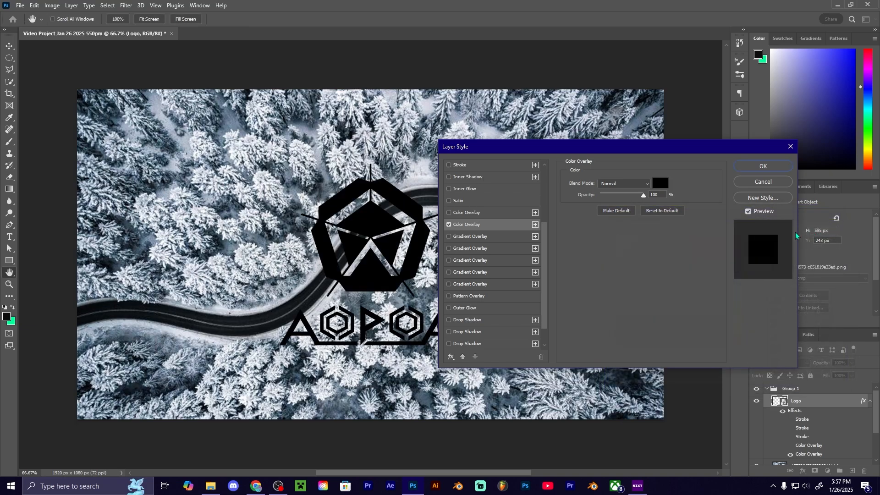
left_click(762, 167)
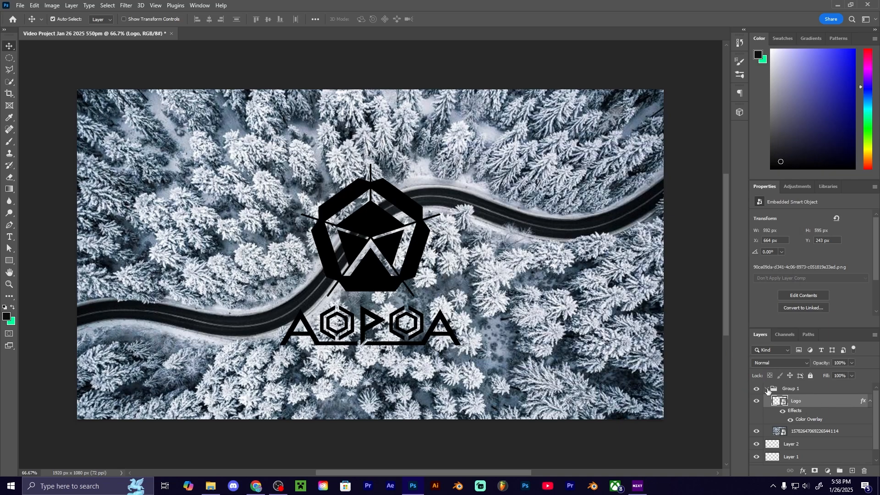
- Try a black Color Overlay on the forest background layer, turn it off, and cancel the layer style changes
left_click(805, 435)
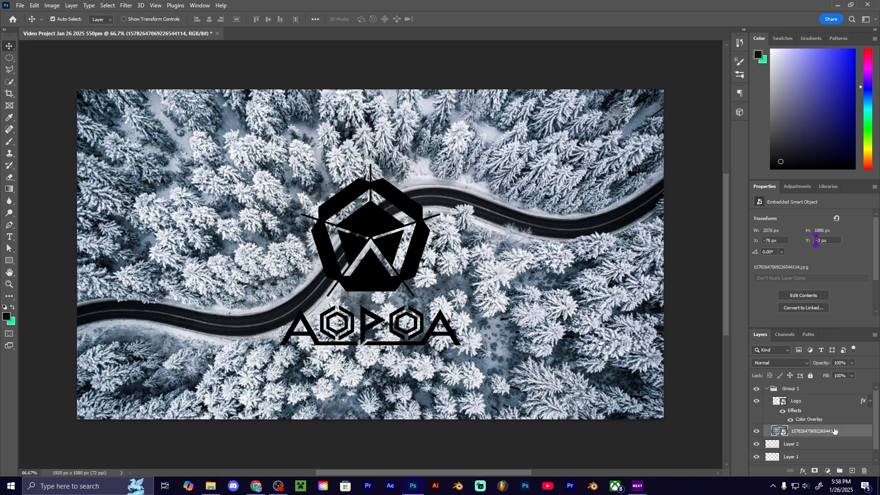
double_click(865, 433)
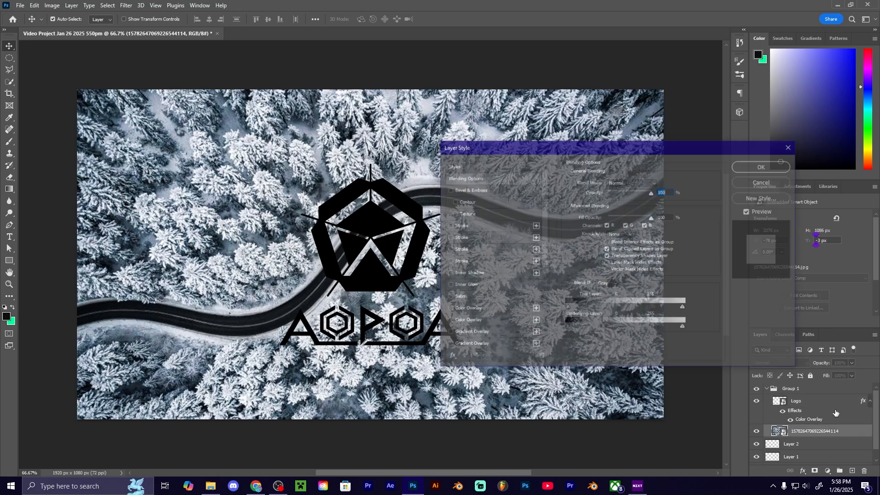
scroll(476, 288, "down", 1)
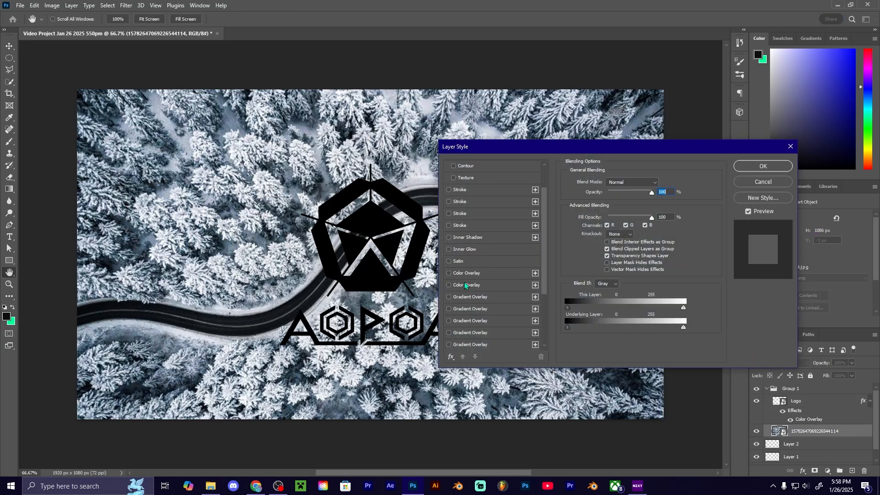
left_click(449, 285)
left_click(449, 285)
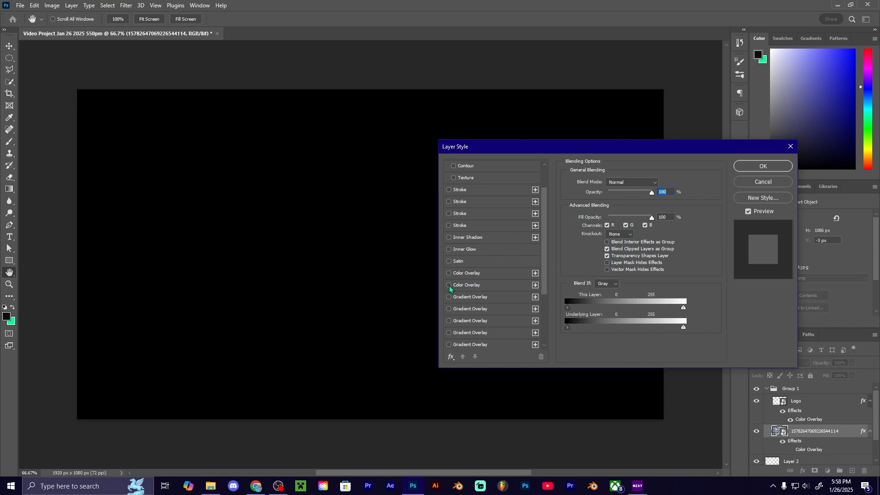
left_click(763, 182)
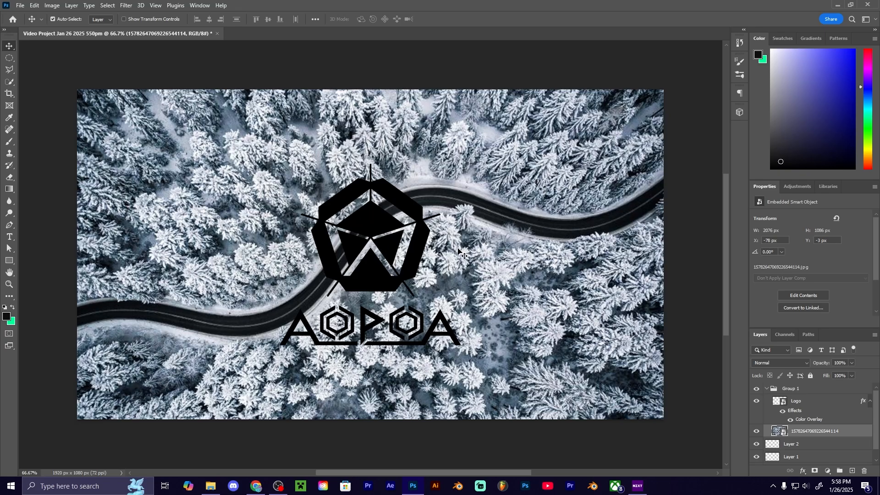
- Move the logo up and to the right with the Move tool, then bring it back to about X 664, Y 240 px
mouse_move(422, 251)
left_mouse_down()
mouse_move(493, 242)
mouse_move(440, 241)
mouse_move(408, 255)
mouse_move(418, 252)
left_mouse_up()
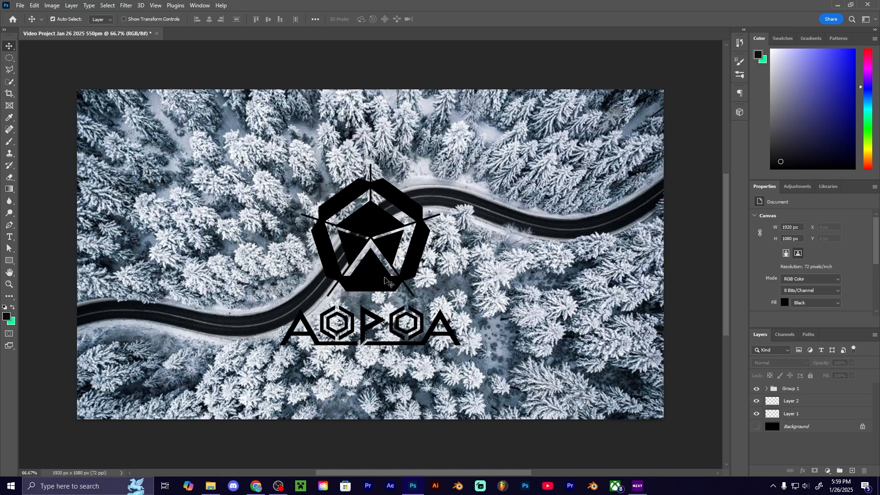
left_click_drag(367, 282, 465, 253)
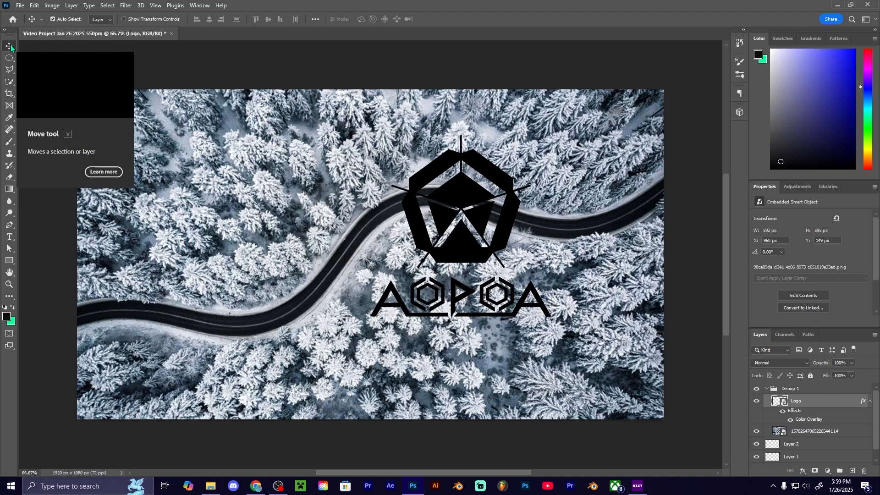
left_click_drag(461, 198, 355, 214)
mouse_move(453, 238)
left_mouse_down()
mouse_move(466, 206)
mouse_move(470, 239)
left_mouse_up()
left_click_drag(376, 232, 393, 259)
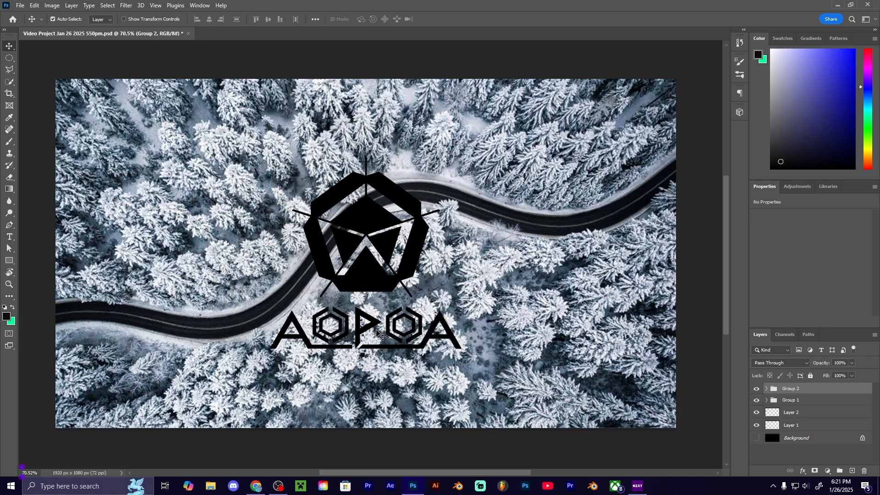
- Zoom in on the logo to about 181% and pan around the canvas to inspect it
key("z")
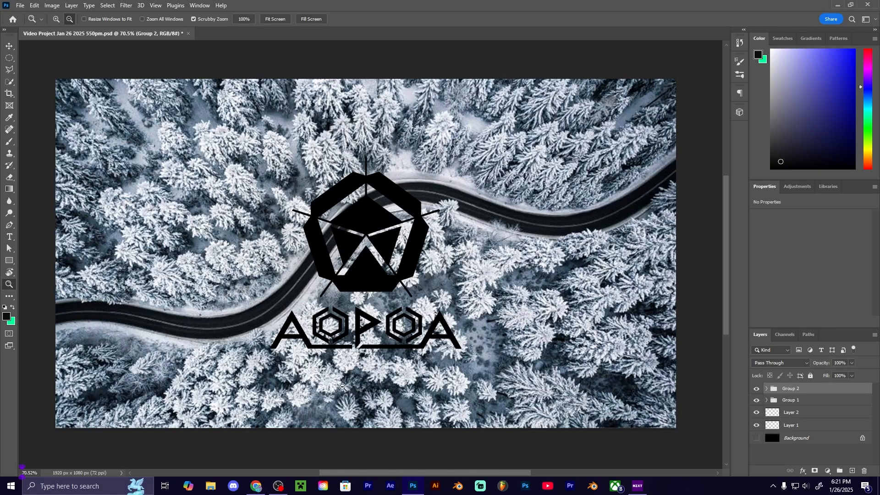
left_click_drag(338, 392, 371, 337)
key("v")
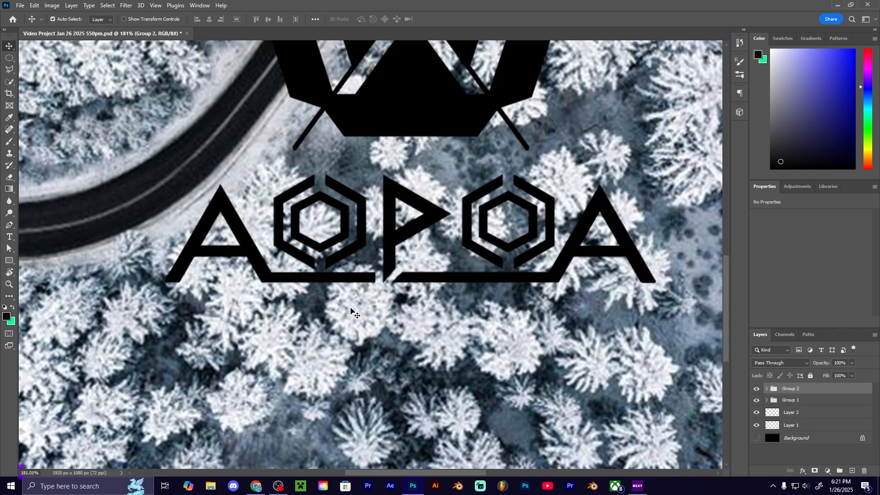
left_click_drag(352, 306, 242, 409)
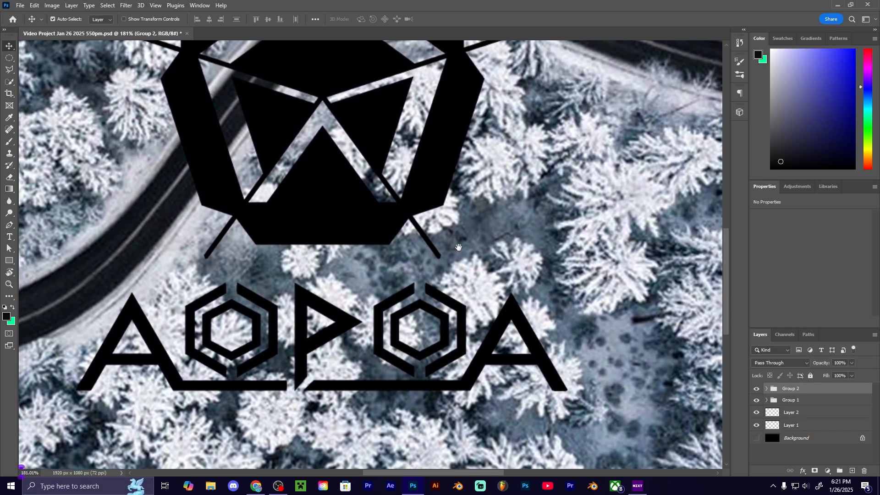
mouse_move(543, 75)
left_mouse_down()
mouse_move(483, 208)
mouse_move(466, 292)
left_mouse_up()
mouse_move(341, 150)
left_mouse_down()
mouse_move(322, 254)
mouse_move(453, 302)
mouse_move(509, 300)
mouse_move(643, 189)
left_mouse_up()
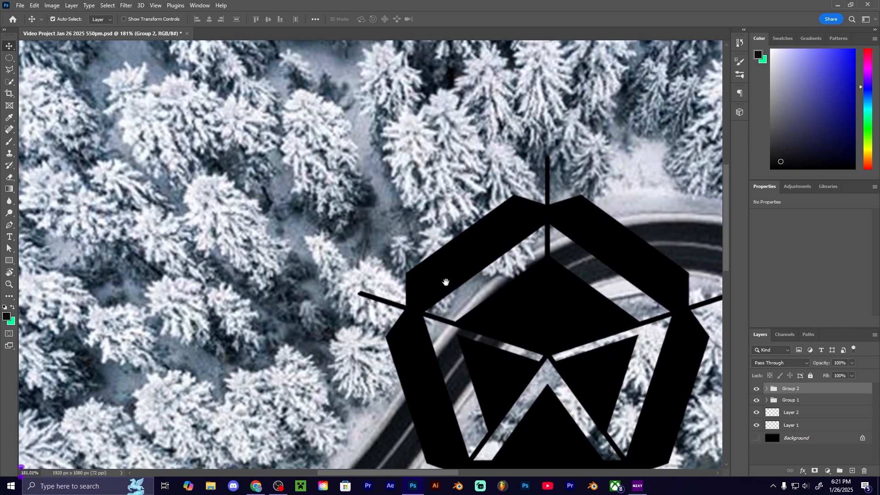
mouse_move(397, 335)
left_mouse_down()
mouse_move(480, 216)
mouse_move(418, 195)
left_mouse_up()
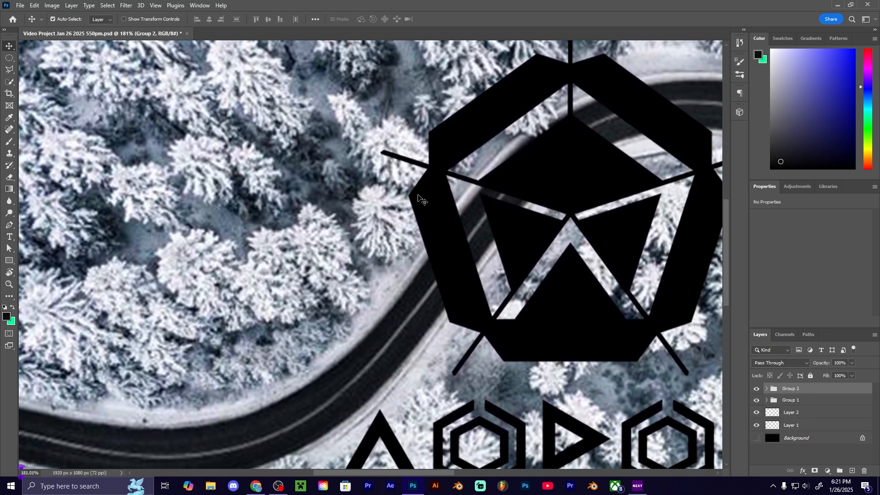
- Zoom out to about 53%, pan the canvas back to the middle, and zoom in to about 71.5%
key("z")
left_click_drag(455, 168, 413, 285)
key("v")
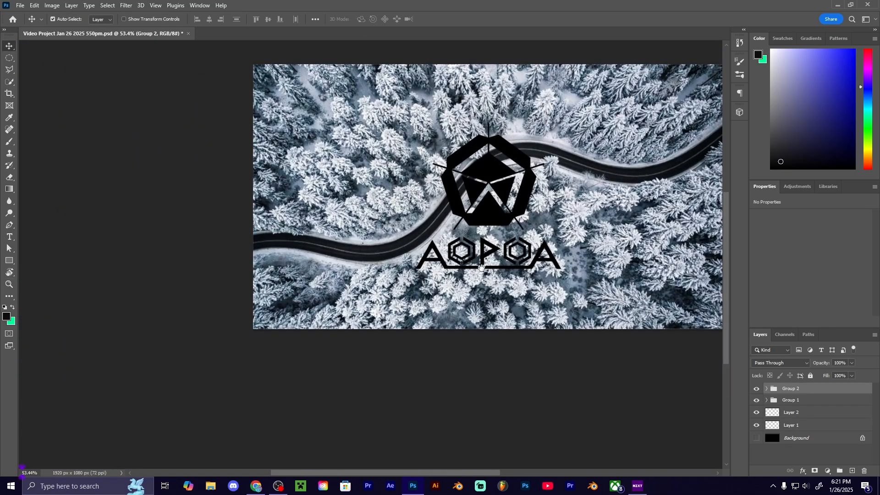
left_click_drag(466, 275, 359, 306)
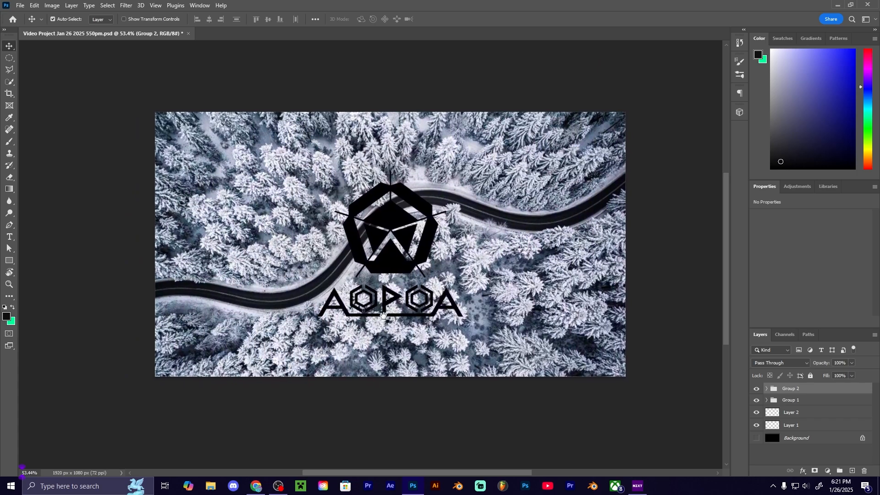
key("z")
left_click_drag(382, 325, 392, 319)
key("v")
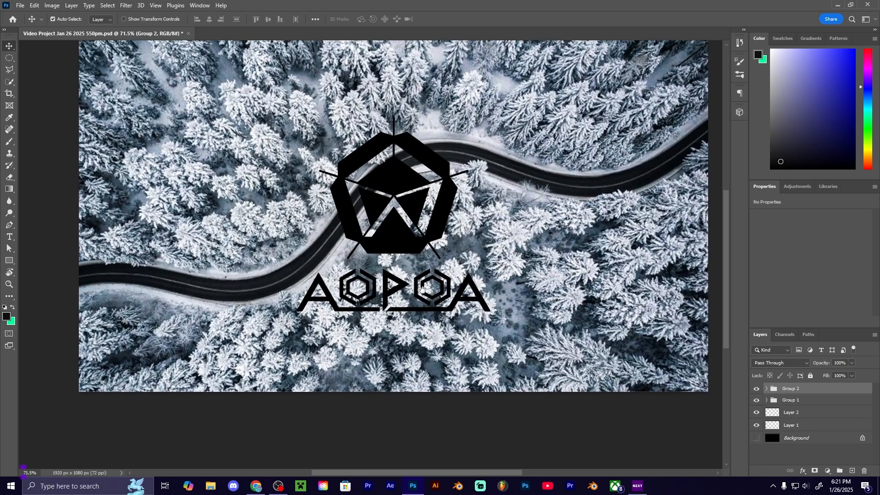
left_click_drag(421, 291, 402, 323)
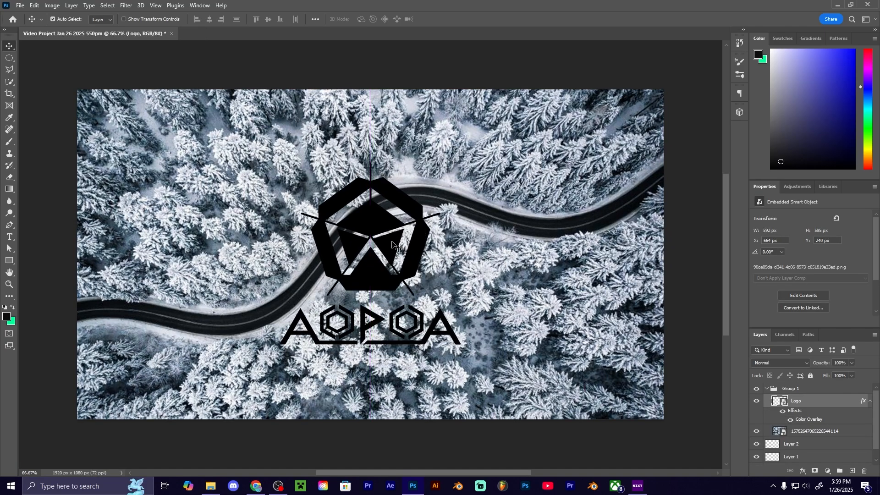
- Collapse Group 1 and deselect all layers
left_click(768, 389)
left_click(792, 447)
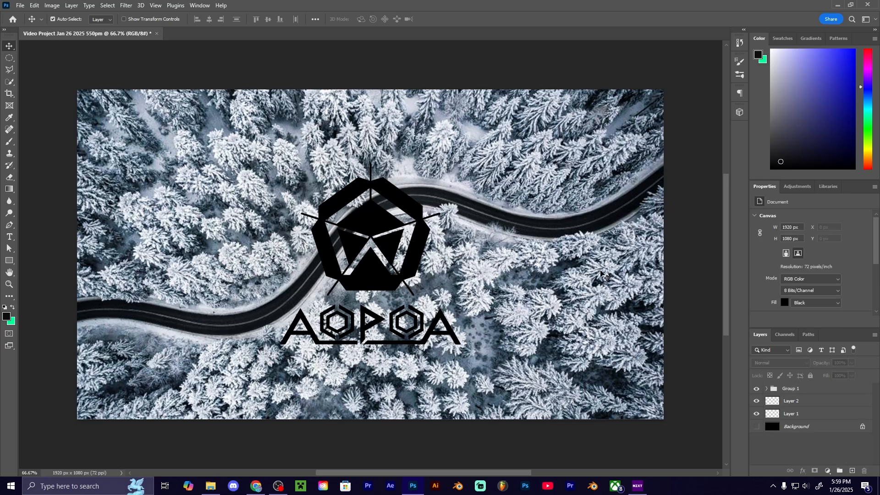
- Save the document to the computer as the Photoshop file Video Project Jan 26 2025 550pm, with Maximize Compatibility enabled
left_click(20, 6)
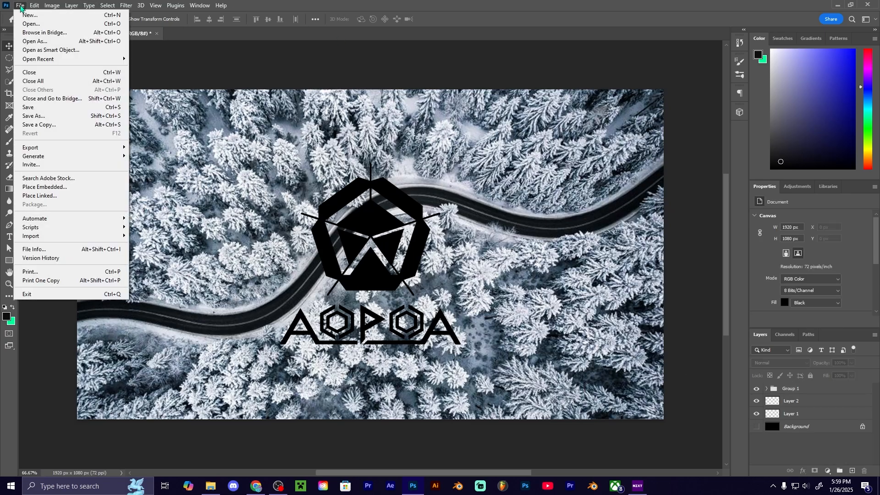
left_click(34, 110)
left_click(213, 344)
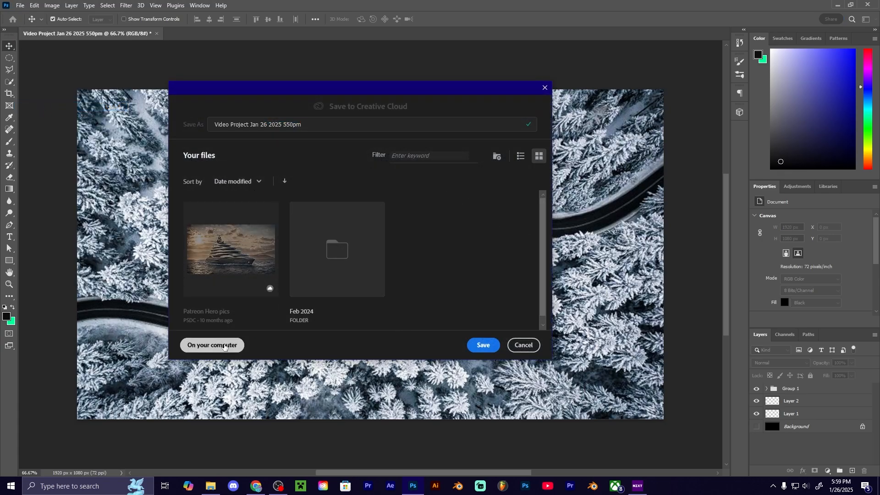
left_click(464, 296)
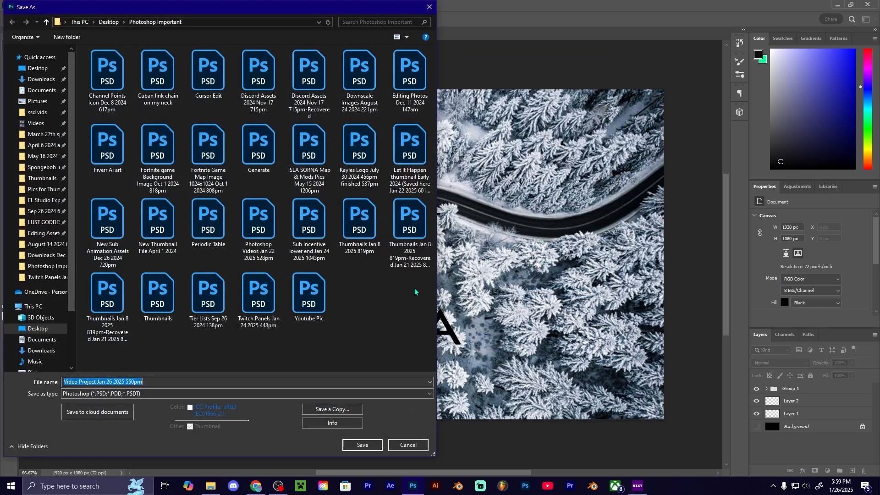
left_click(382, 440)
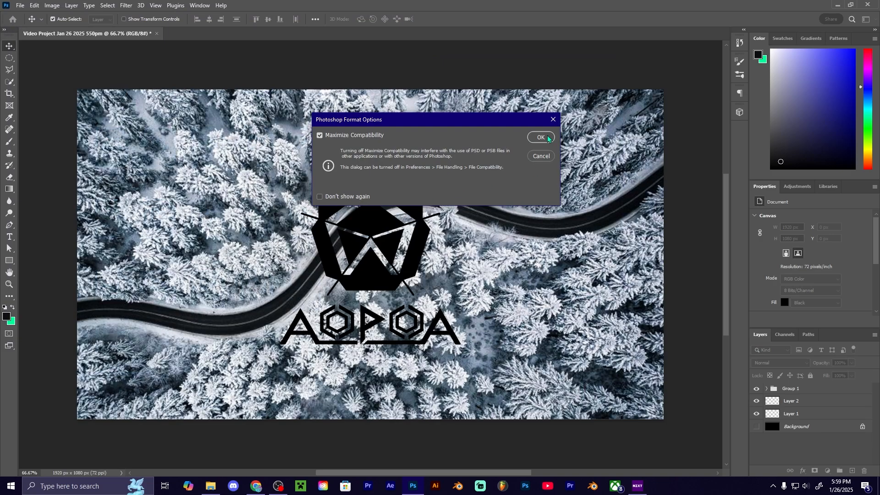
left_click(541, 136)
- Review the Export As settings and available file formats for the whole document, and close them without exporting
left_click(21, 5)
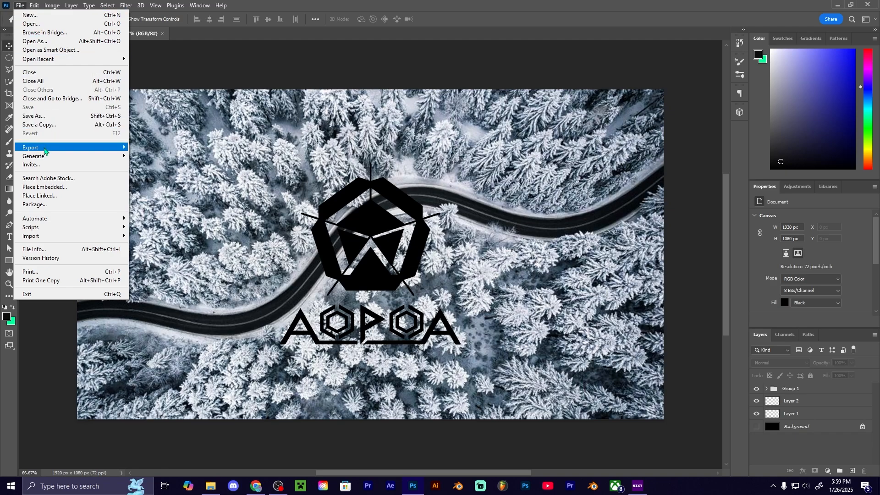
mouse_move(49, 149)
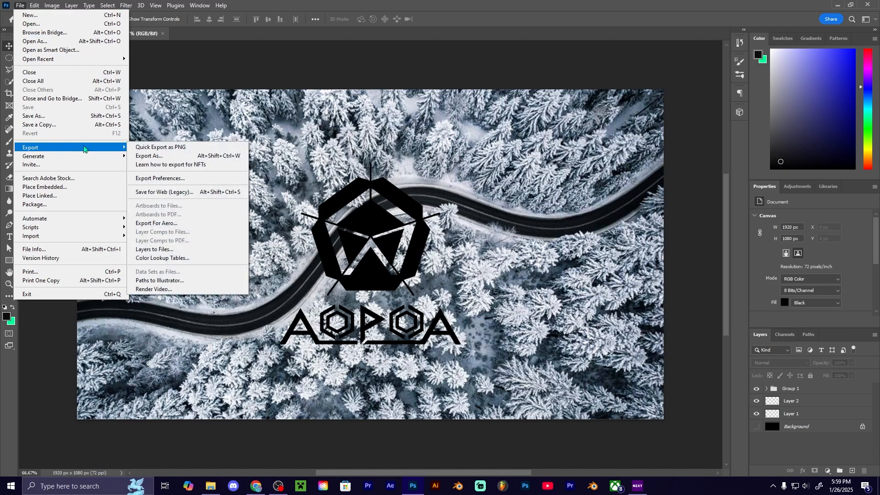
left_click(163, 157)
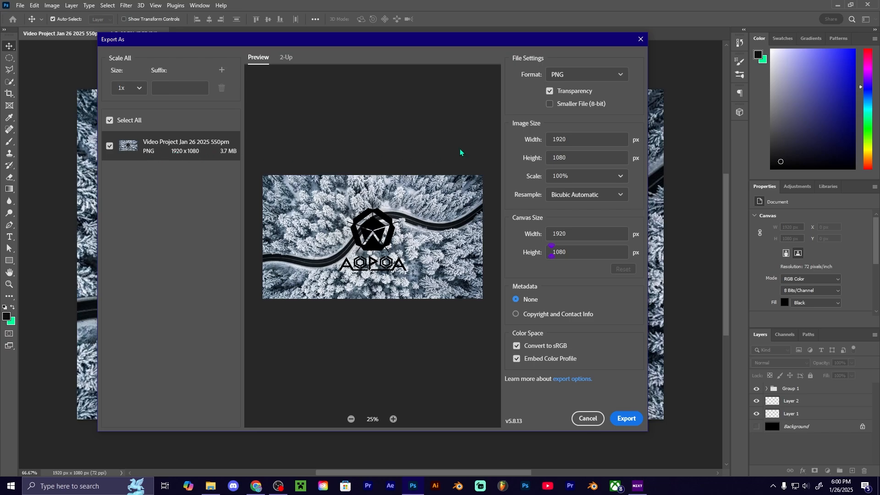
left_click(617, 75)
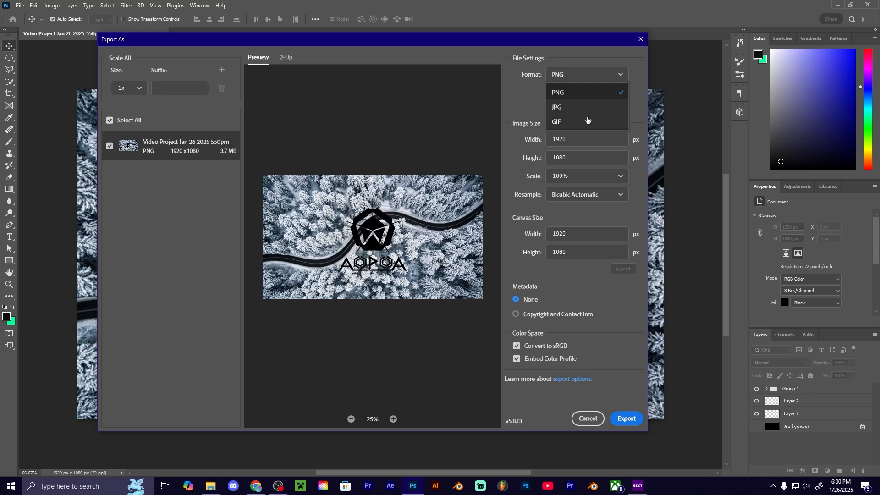
left_click(619, 75)
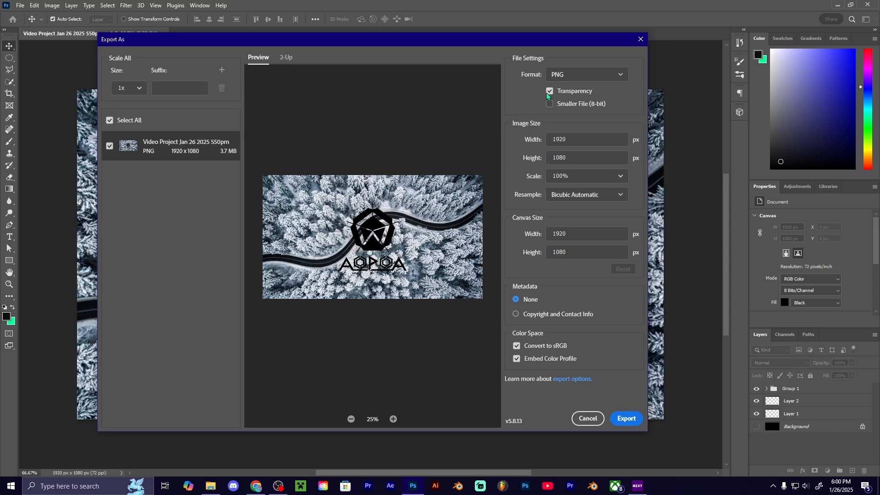
left_click(585, 418)
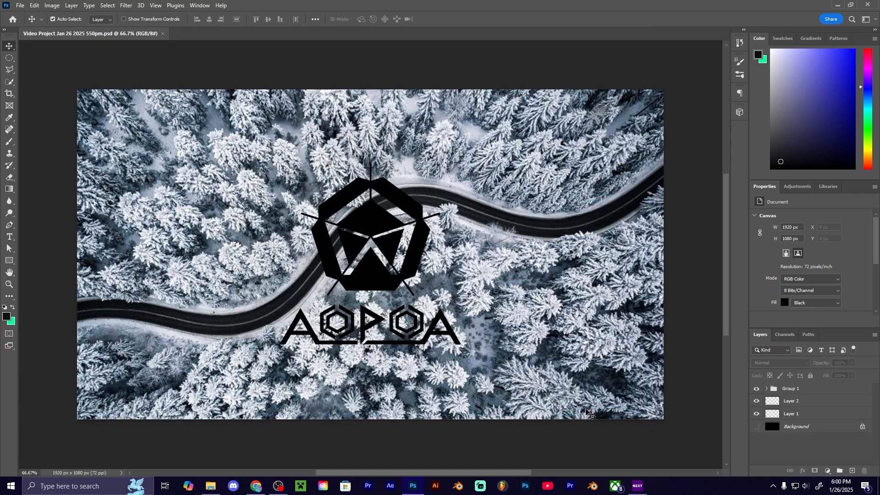
- Review the Export As settings for the Logo layer alone, and close them without exporting
left_click(766, 388)
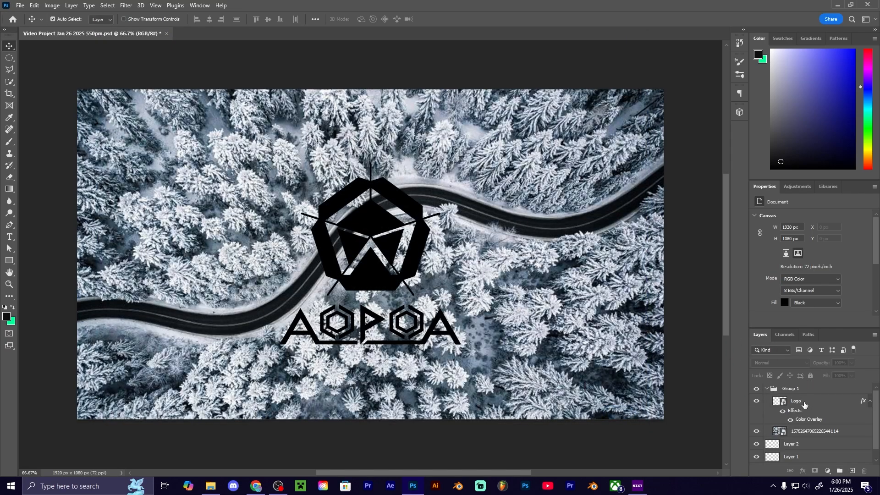
left_click(811, 403)
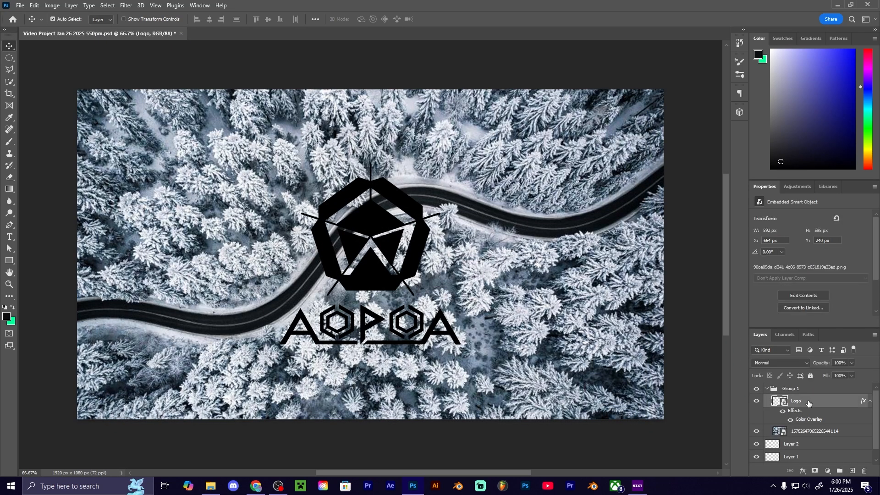
right_click(808, 403)
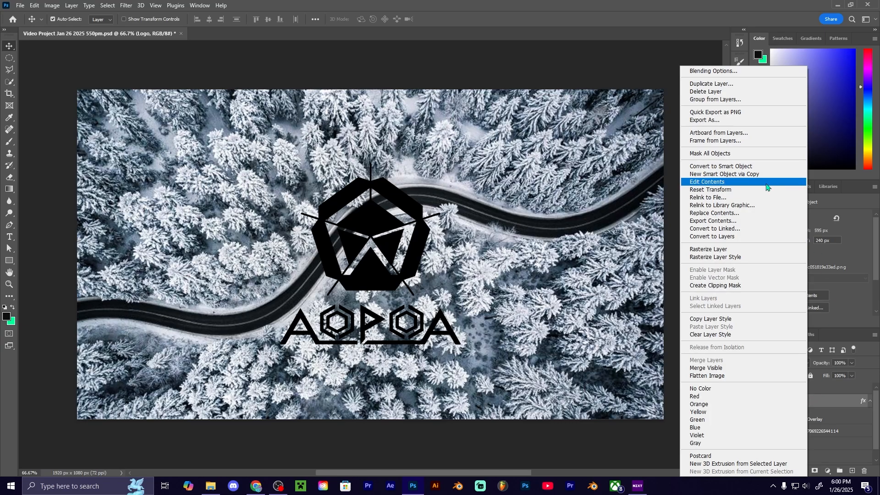
left_click(706, 119)
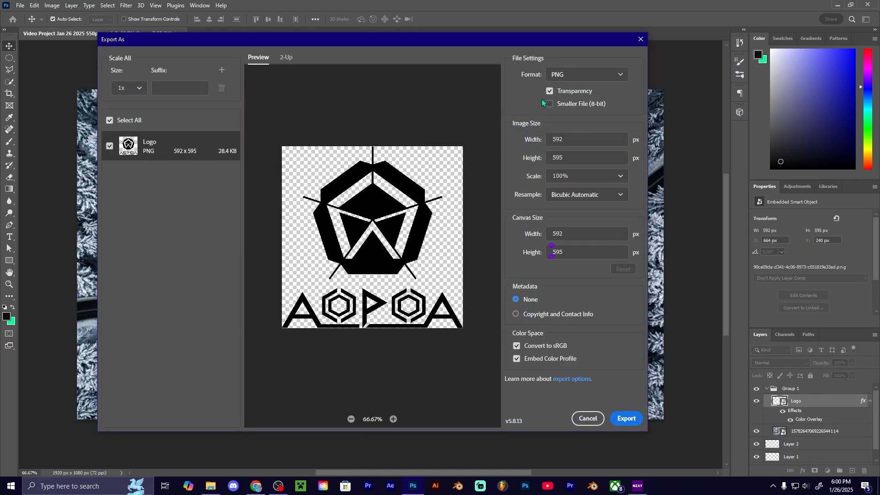
left_click(587, 418)
- Examine the whole document's export settings, including the PNG format and Smaller File (8-bit) option, and close them without exporting
left_click(17, 6)
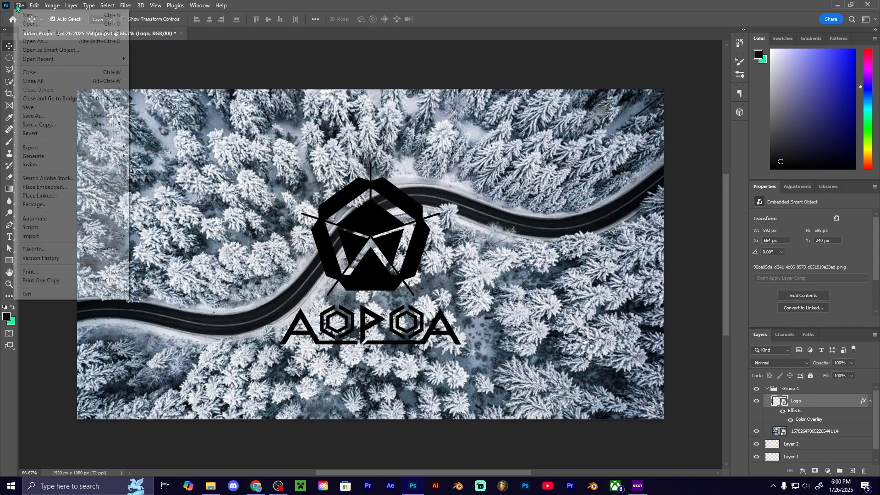
mouse_move(46, 149)
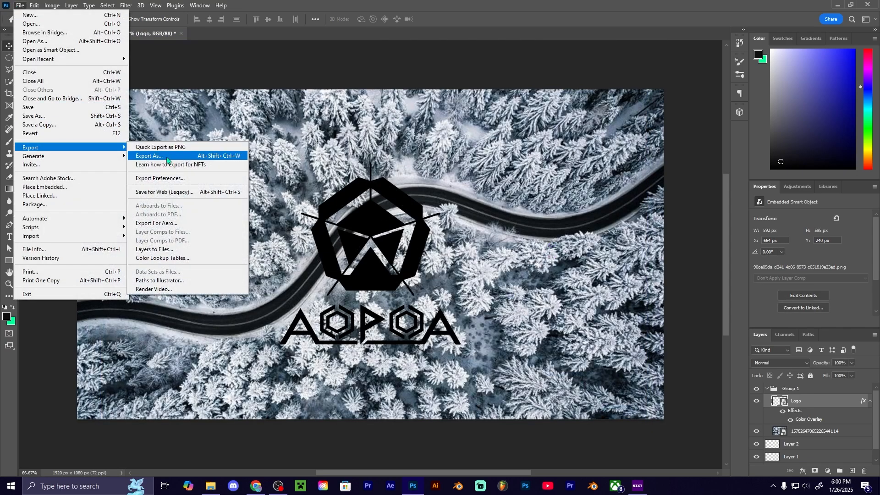
left_click(166, 158)
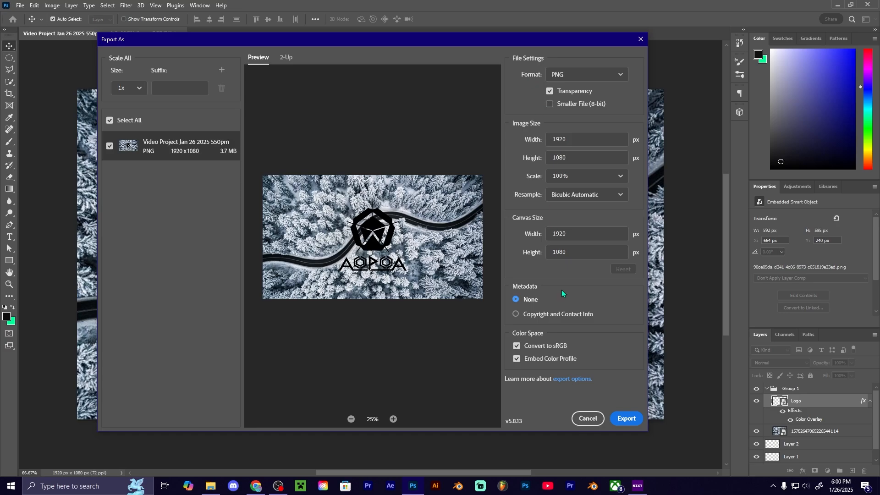
left_click(619, 76)
left_click(581, 92)
left_click(550, 104)
left_click(550, 105)
left_click(587, 419)
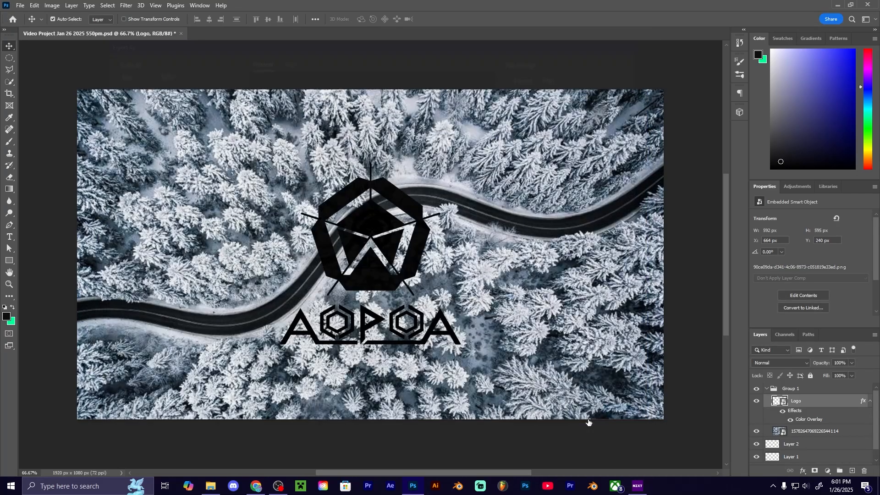
- Collapse Group 1 in the layer stack and leave it selected
left_click(767, 390)
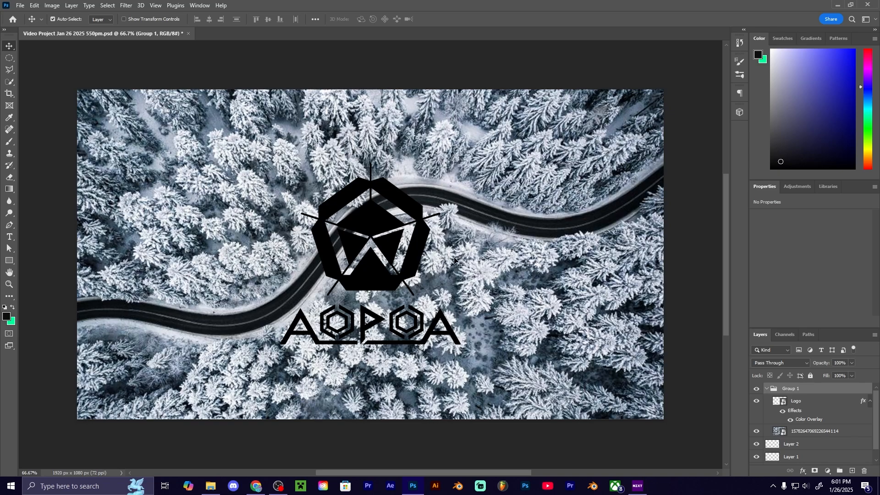
left_click(813, 403)
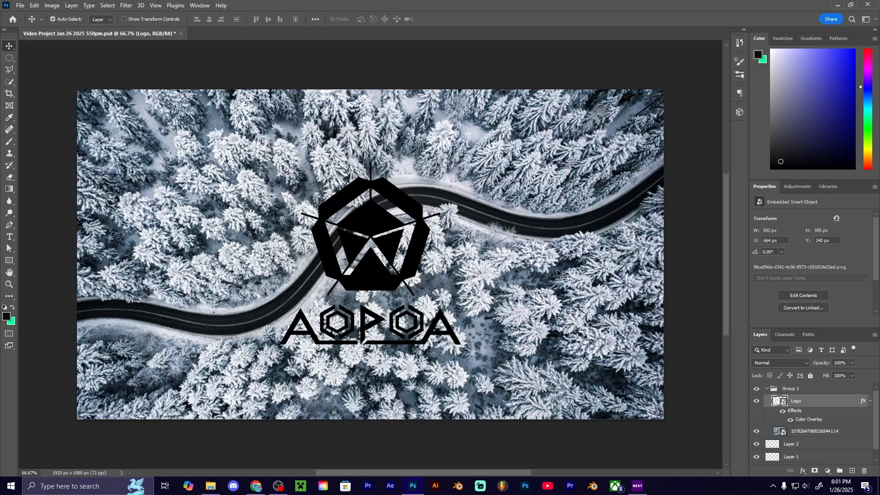
left_click(767, 389)
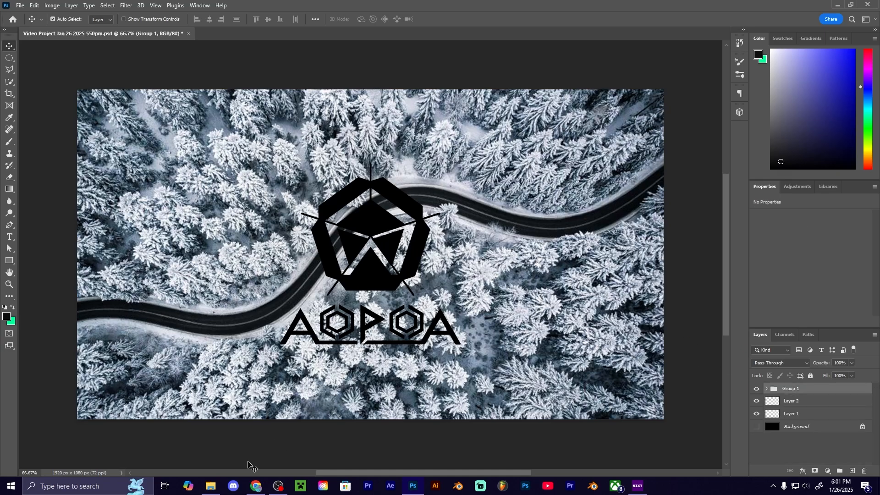
- Place the pointing hand image from the Pics for Thumbnails folder onto the canvas at its default size
left_click(211, 485)
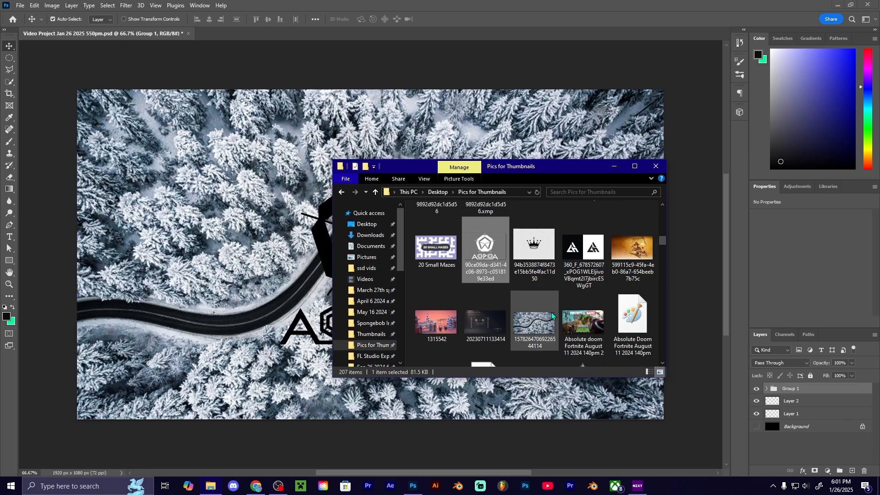
scroll(532, 307, "down", 3)
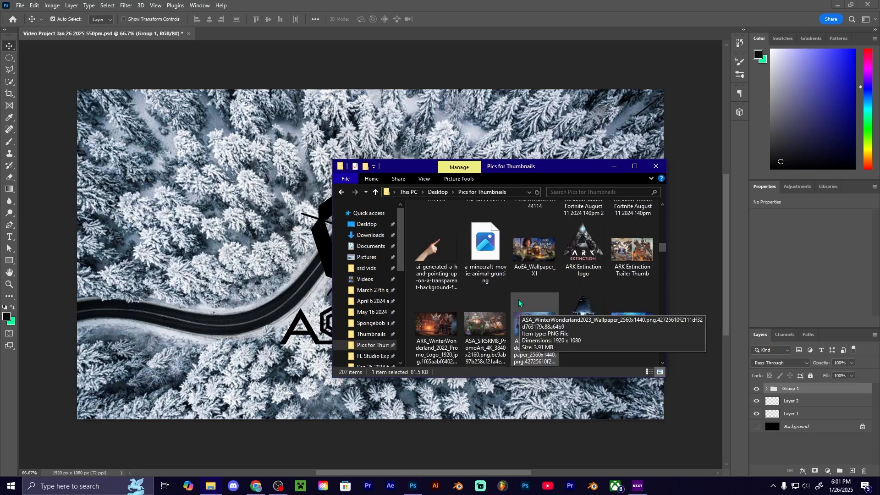
left_click_drag(435, 252, 268, 227)
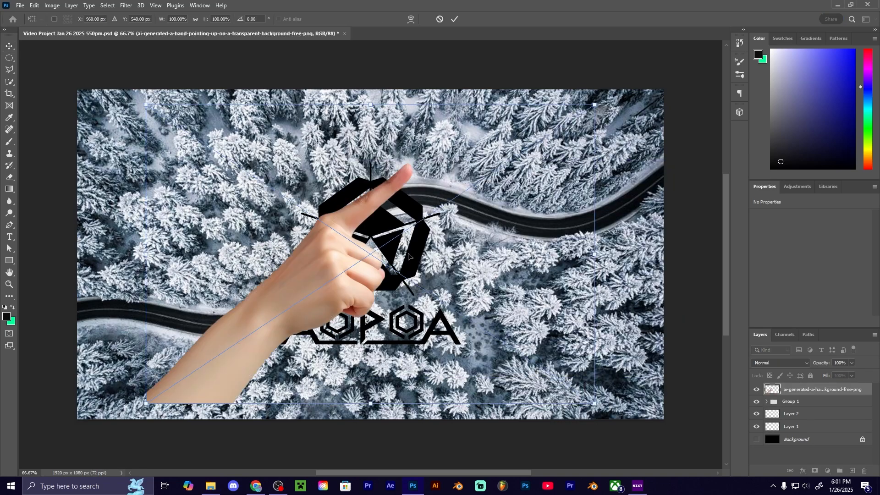
left_click(454, 18)
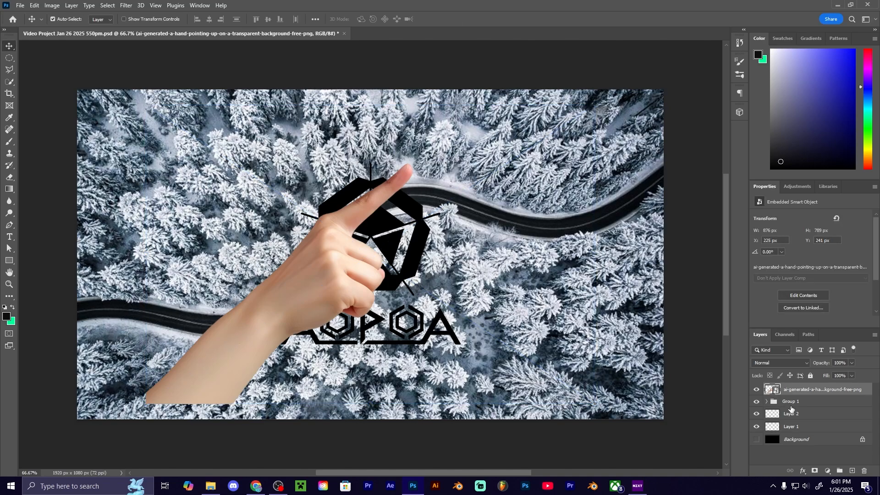
- Move the Logo layer out of Group 1 to above the pointing hand layer
left_click(766, 401)
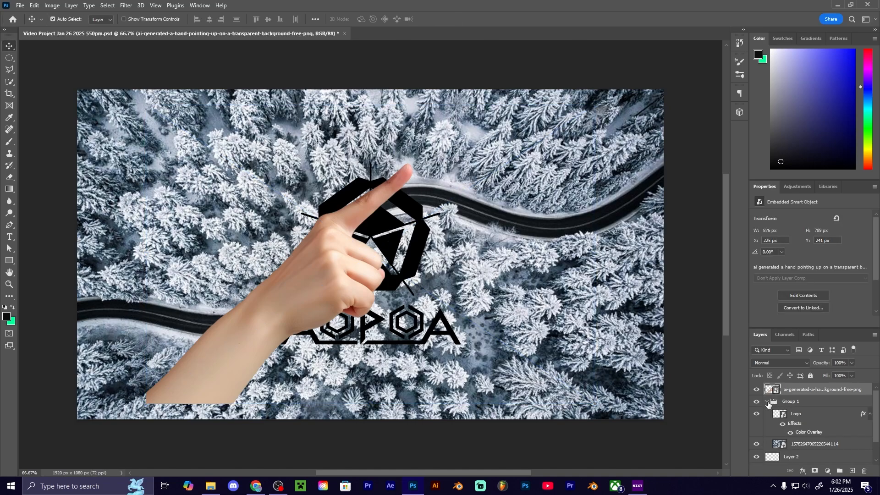
left_click(801, 416)
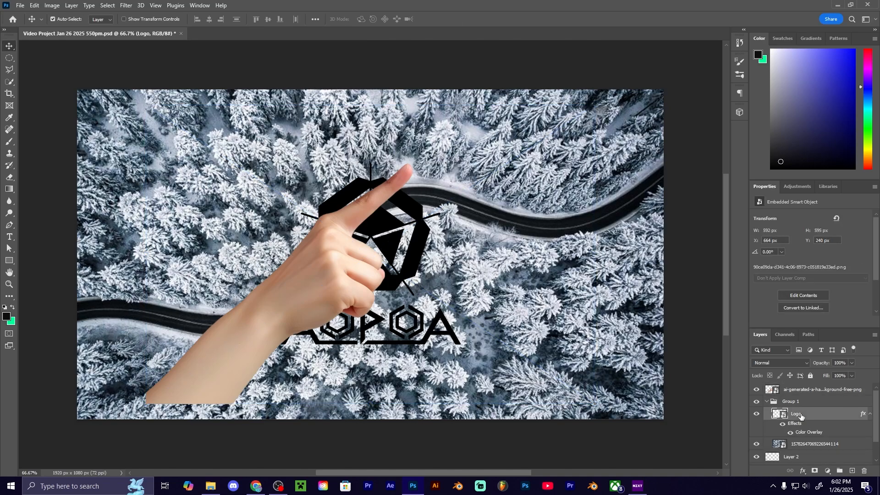
left_click_drag(801, 417, 799, 388)
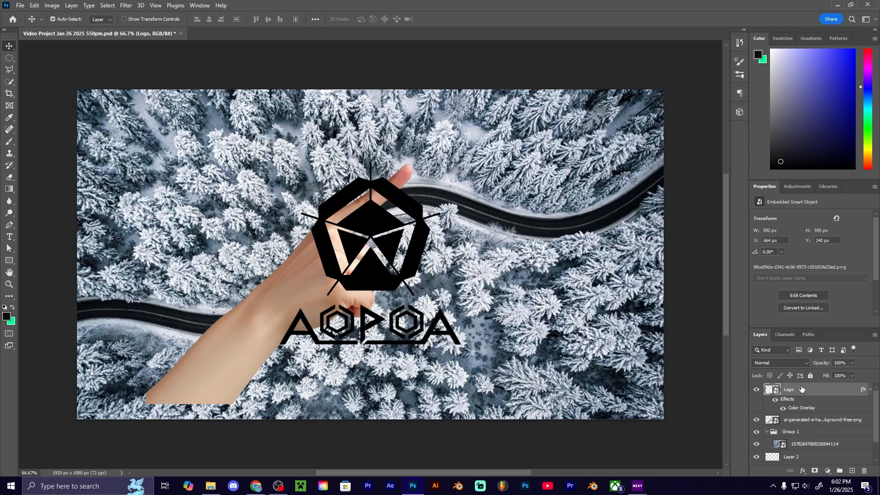
- Group the Logo and pointing hand layers together, check the new group's contents, and collapse it
left_click(798, 419)
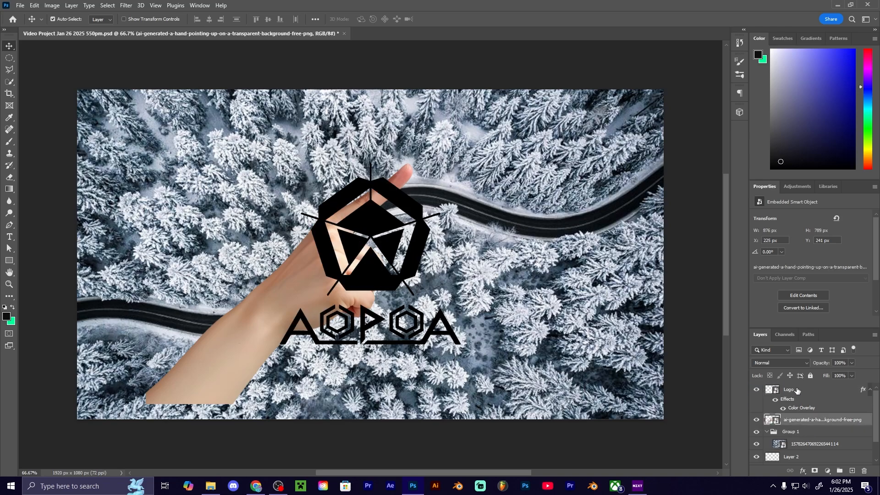
left_click(797, 390, "ctrl")
left_click(839, 471)
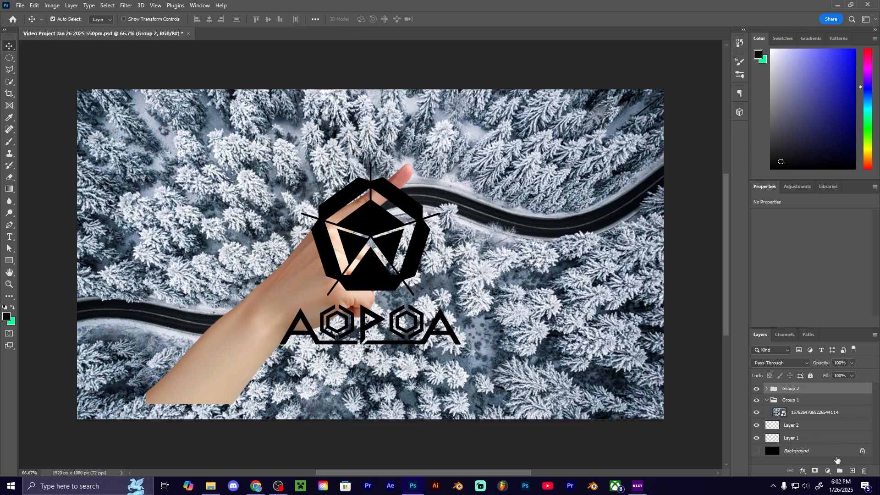
left_click(765, 389)
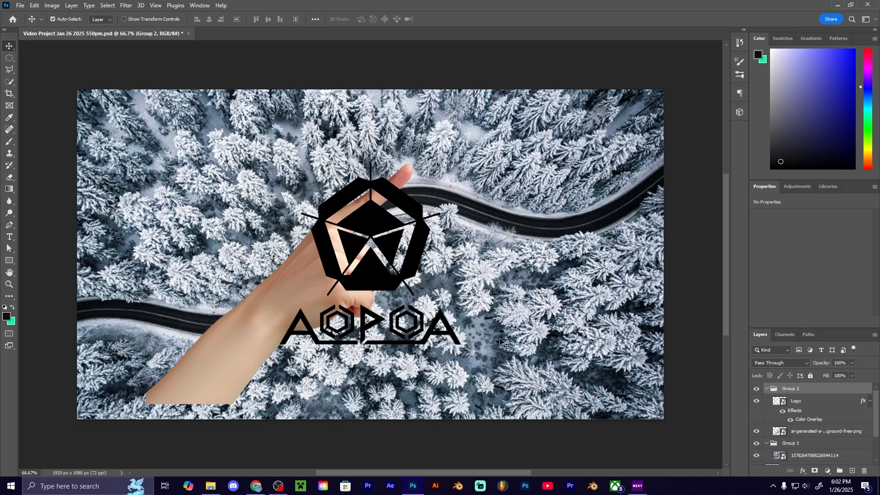
left_click(766, 388)
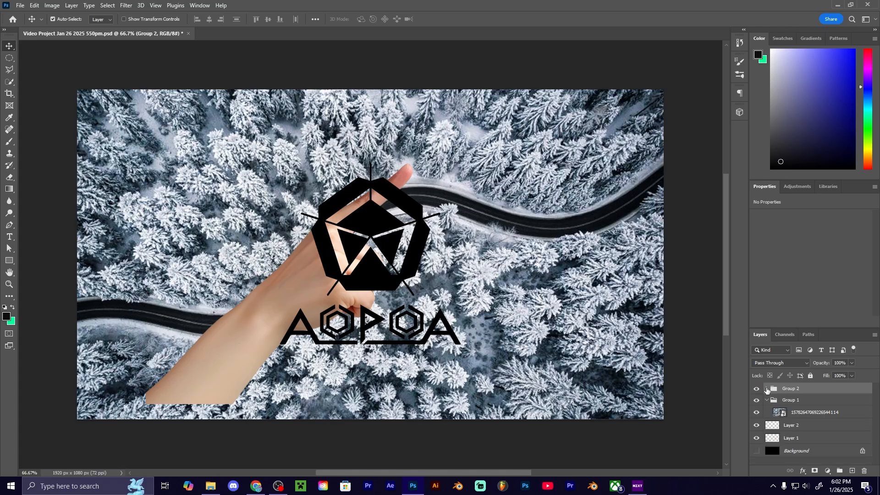
- Review the Export As settings for Group 2 alone, with PNG format and transparency
right_click(799, 389)
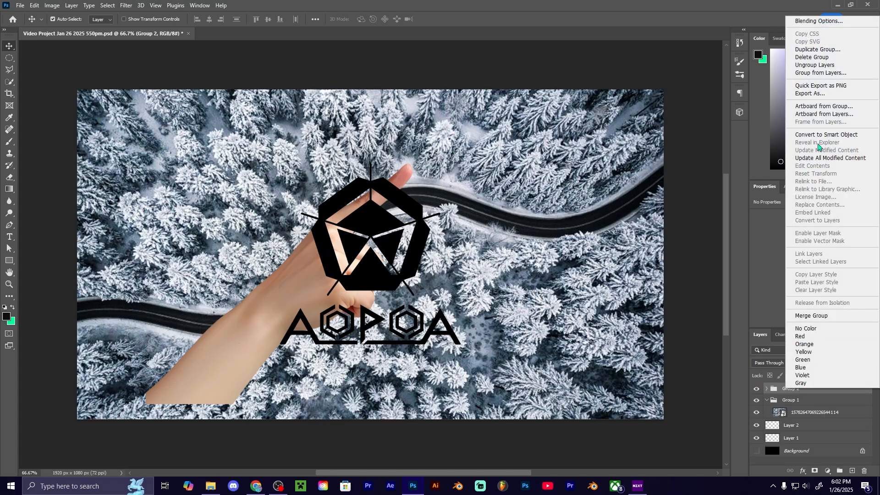
left_click(810, 93)
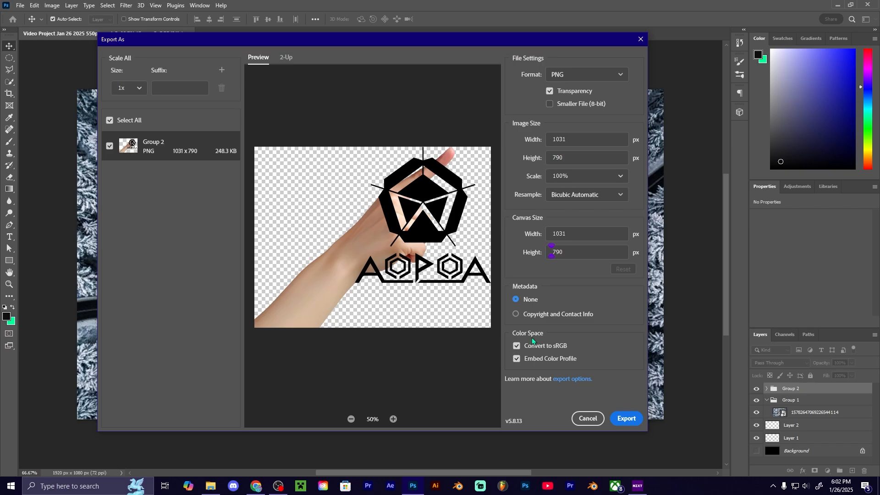
left_click(626, 416)
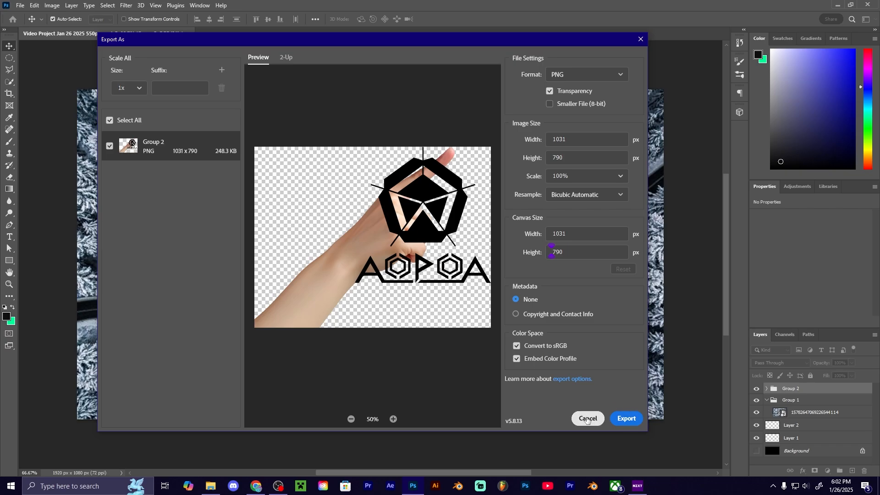